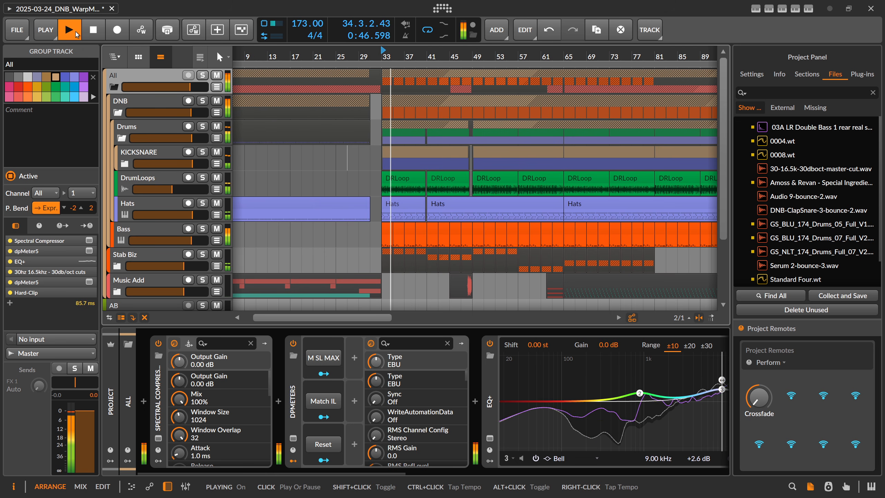
# Audition the DrumLoops track soloed and back in the full mix, and stop playback.
pyautogui.click(202, 178)
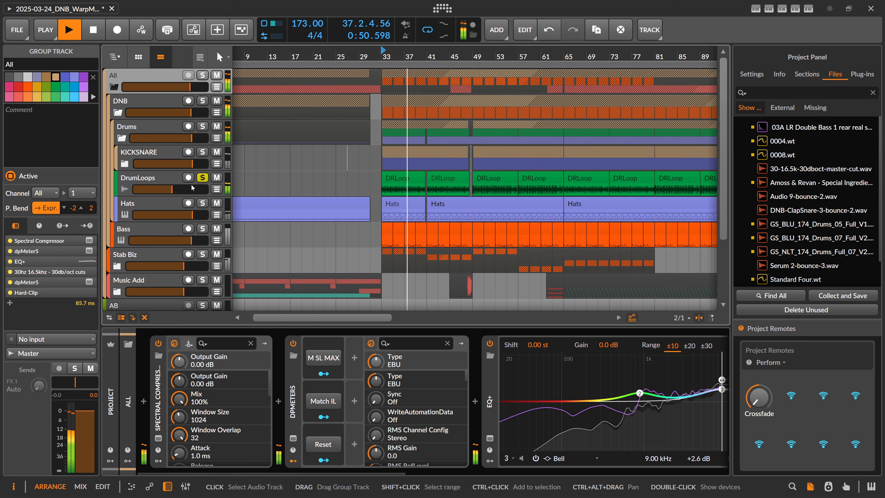
pyautogui.click(203, 178)
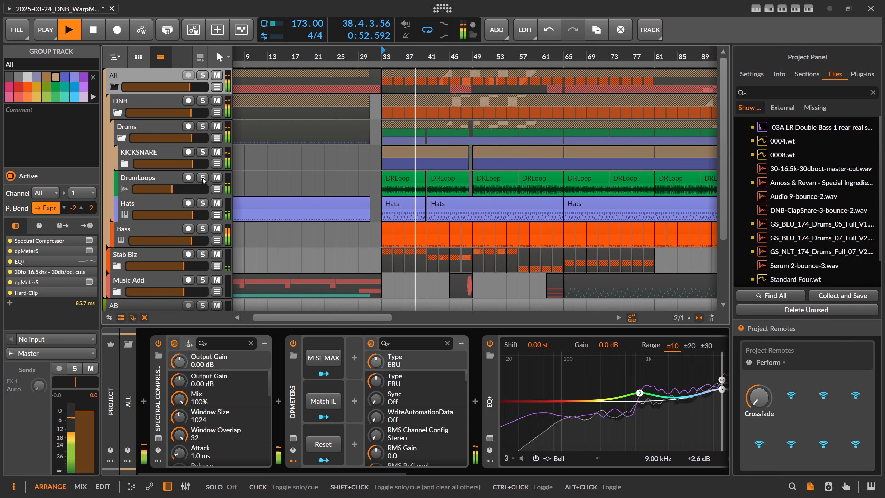
pyautogui.click(93, 30)
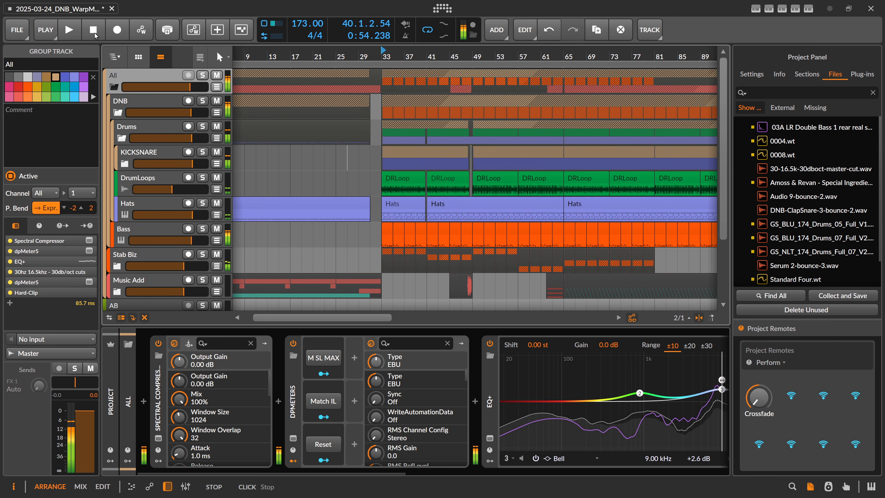
# Play the first DRLoop clip from bar 33, comparing the mix with the DrumLoops track soloed, muted and unmuted, and stop playback.
pyautogui.click(391, 178)
pyautogui.click(67, 31)
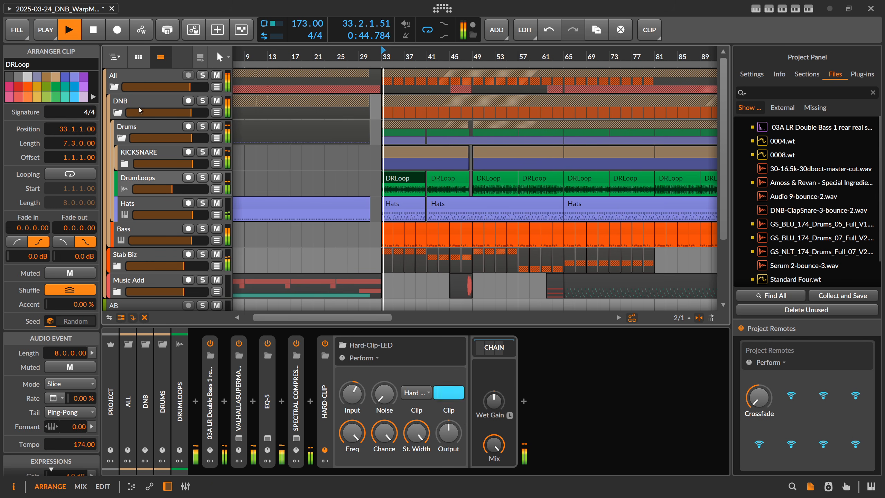
pyautogui.click(203, 179)
pyautogui.click(202, 178)
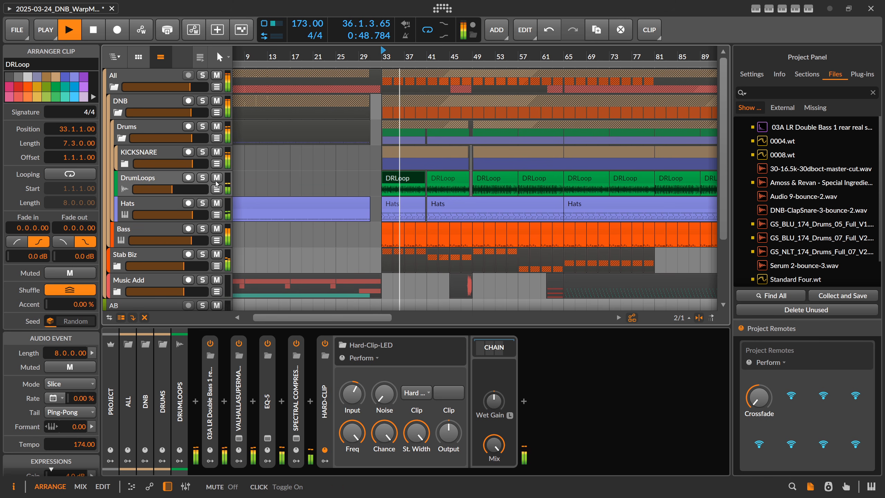
pyautogui.click(217, 178)
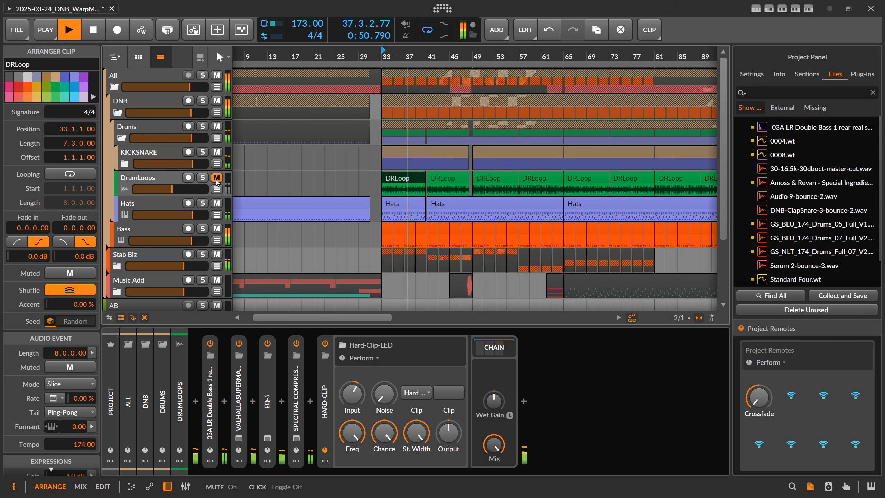
pyautogui.click(217, 179)
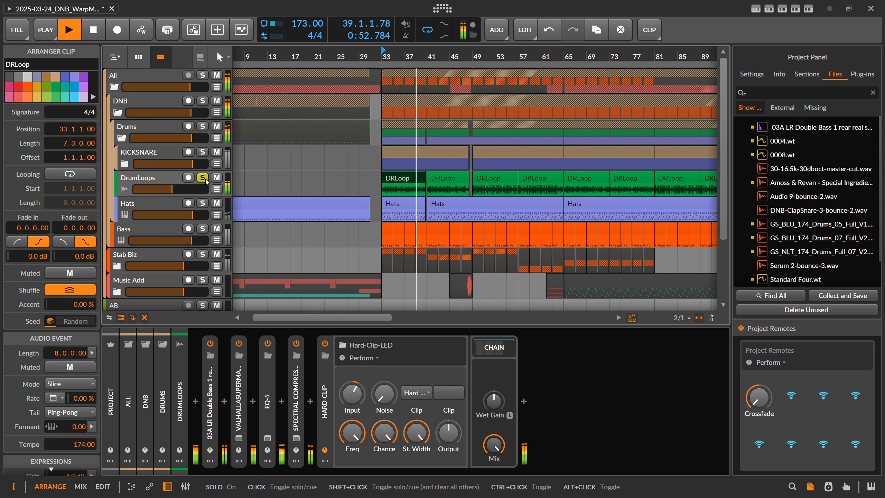
pyautogui.click(90, 35)
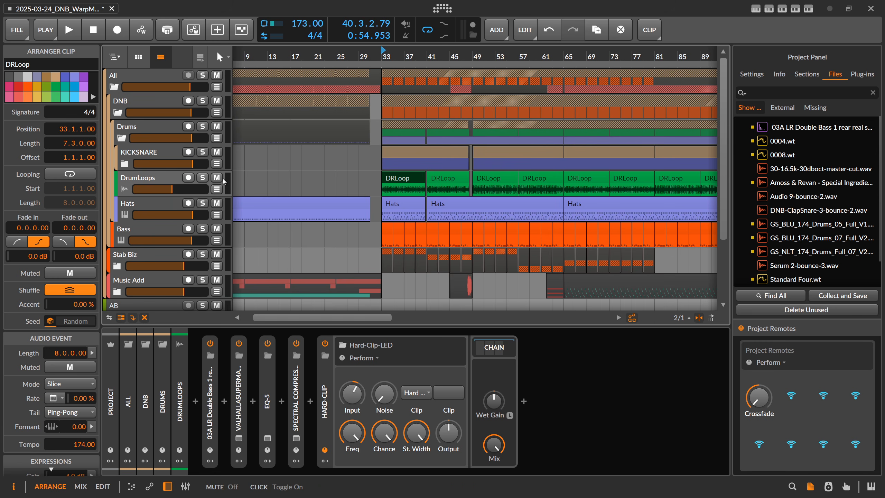
# Audition KICKSNARE in solo, add DrumLoops to the solo, and clear all solos before stopping playback.
pyautogui.click(203, 152)
pyautogui.press('space')
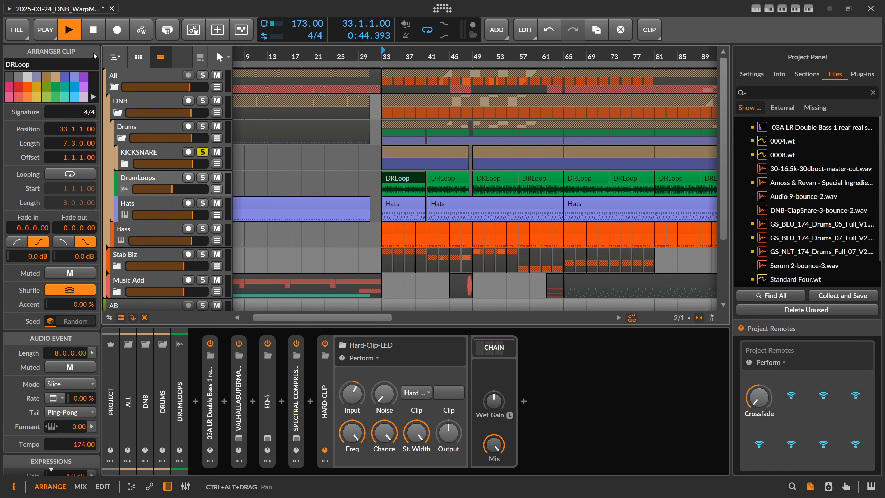
pyautogui.click(202, 178)
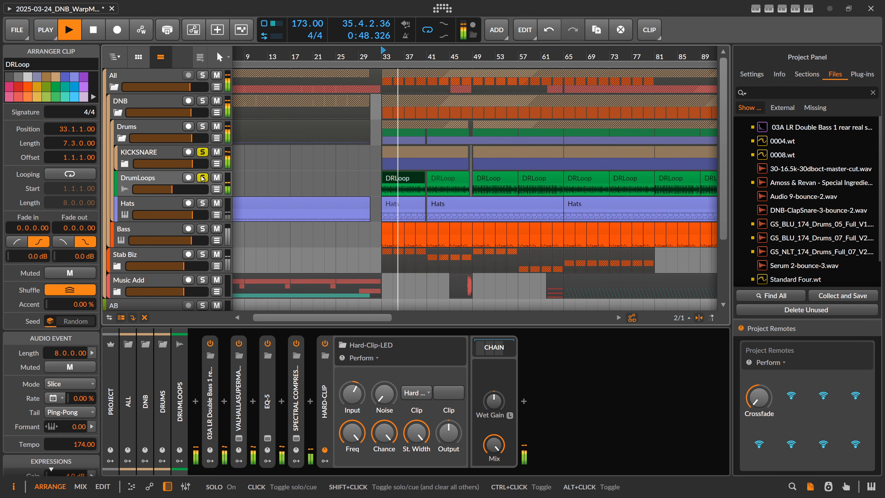
pyautogui.keyDown('shift'); pyautogui.click(202, 178); pyautogui.keyUp('shift')
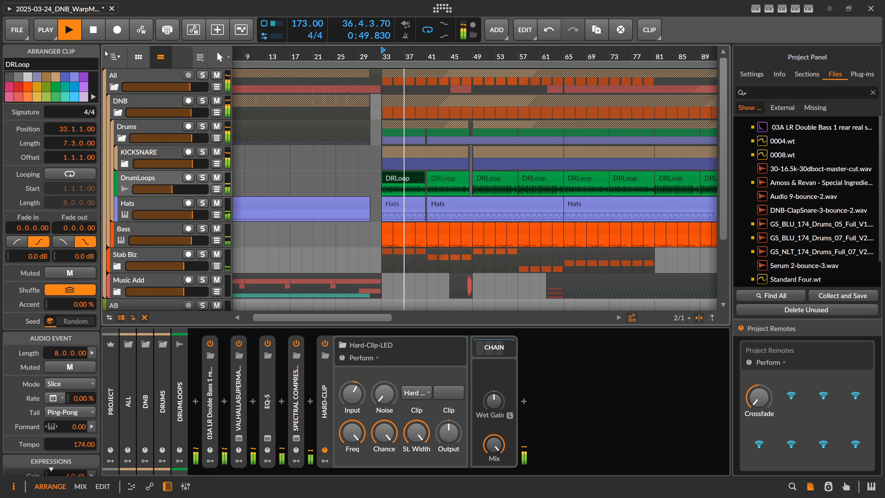
pyautogui.click(94, 31)
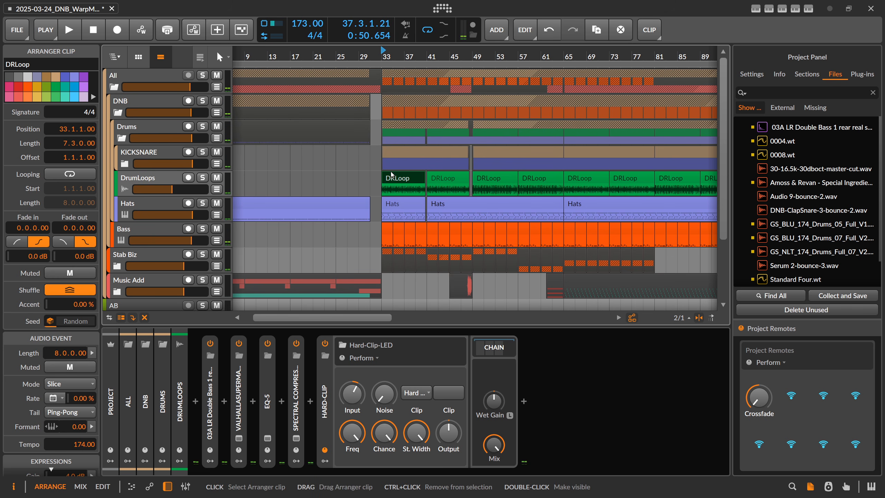
# Inspect the Drums and KICKSNARE groups and the clips from bar 33, and show the DrumLoops track's device chain.
pyautogui.click(156, 124)
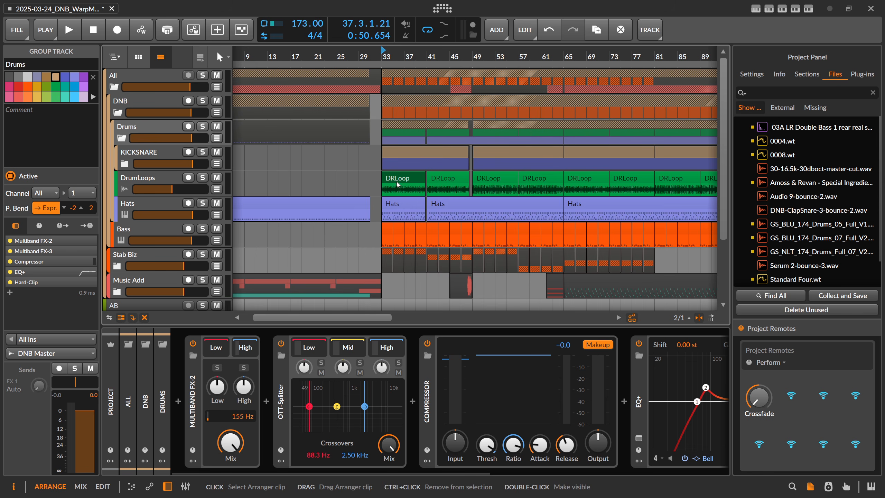
pyautogui.click(171, 177)
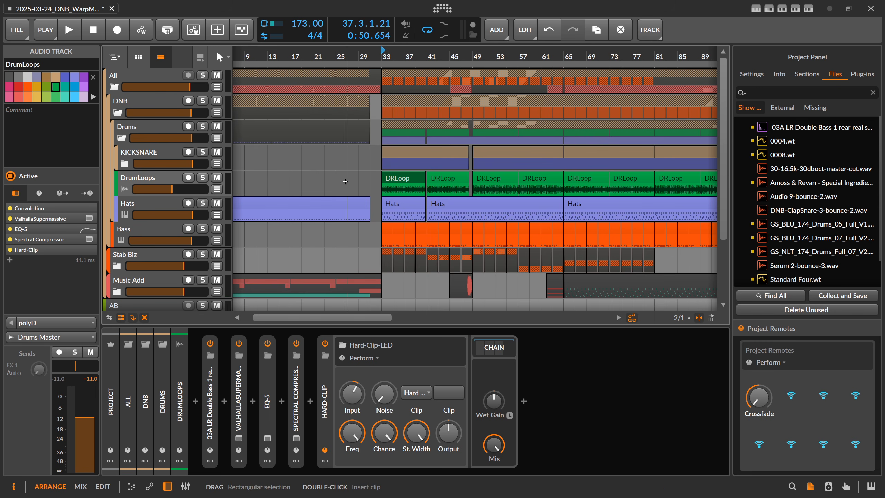
pyautogui.click(394, 178)
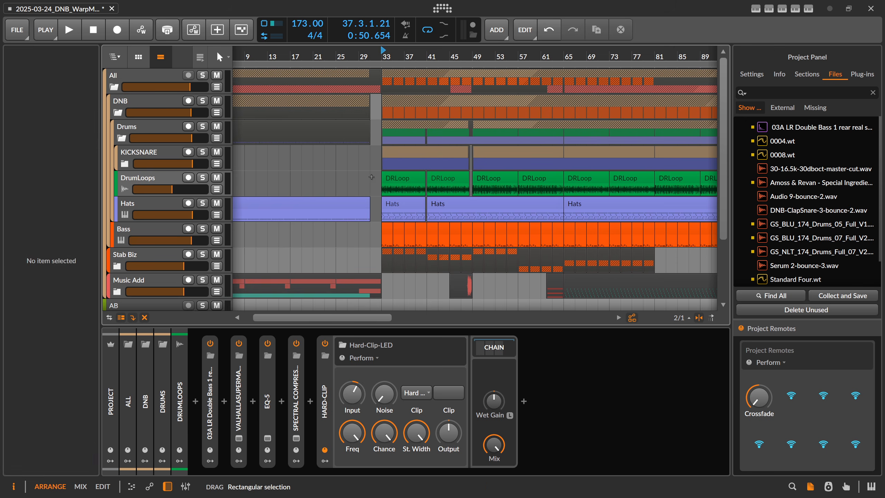
pyautogui.moveTo(371, 182); pyautogui.dragTo(439, 179)
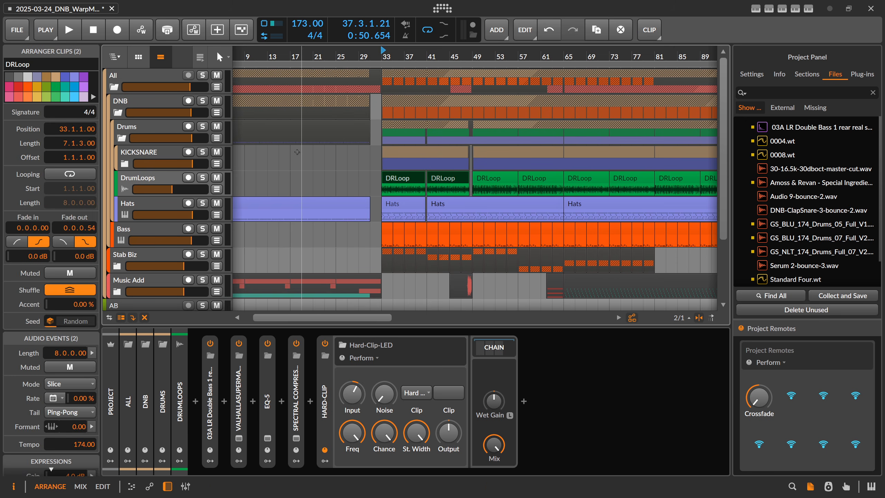
pyautogui.moveTo(367, 154); pyautogui.dragTo(426, 154)
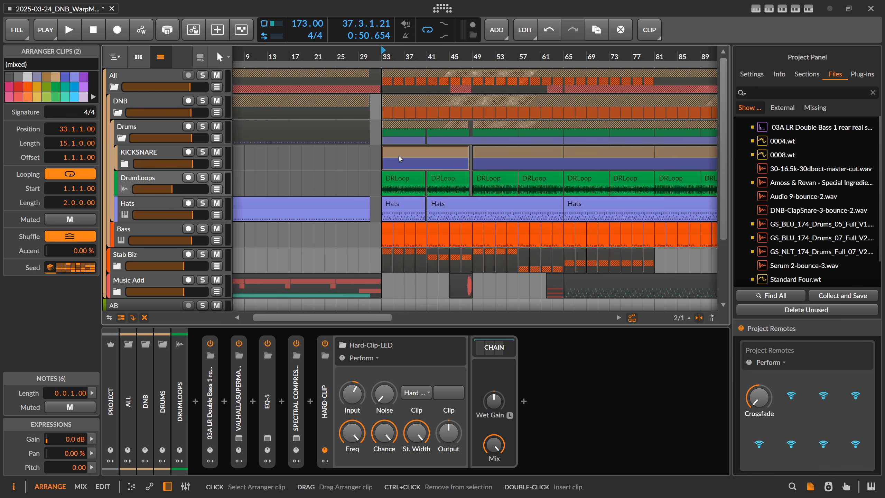
pyautogui.moveTo(435, 182); pyautogui.dragTo(372, 179)
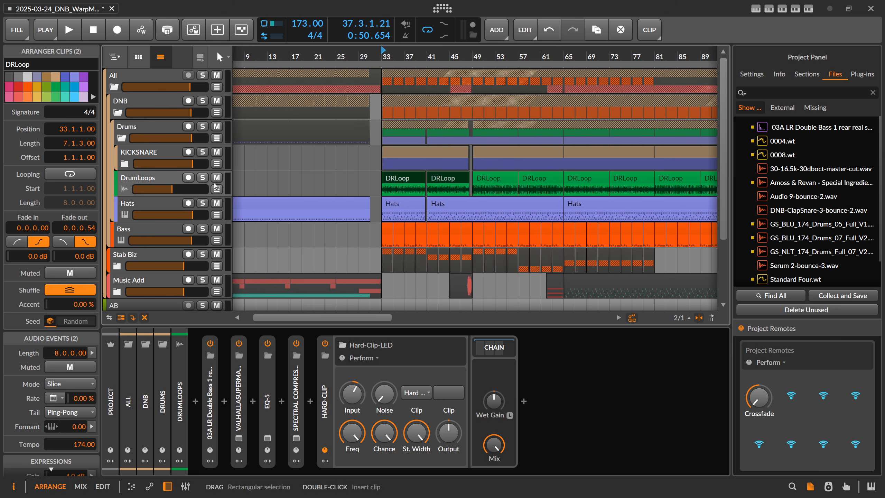
pyautogui.click(161, 182)
pyautogui.click(157, 156)
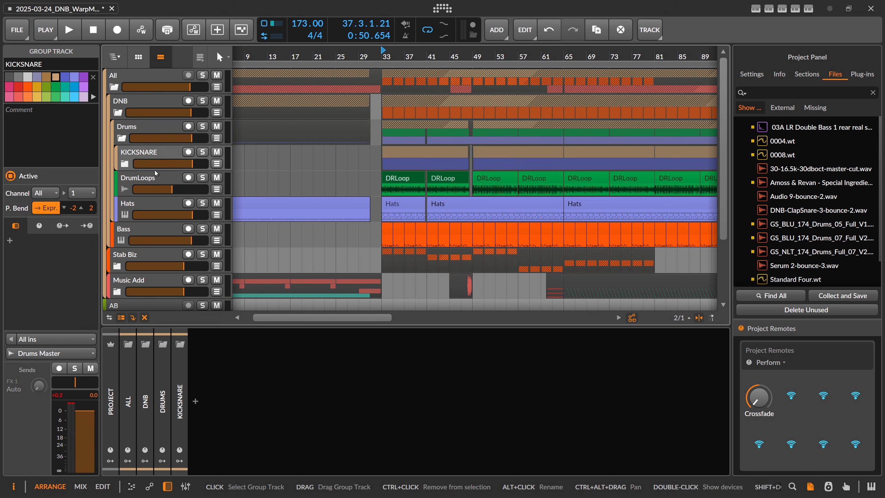
pyautogui.click(156, 179)
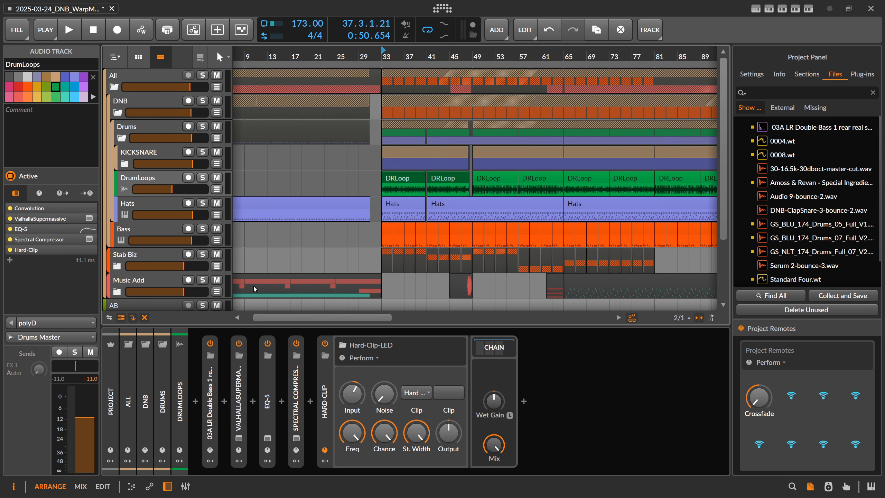
# Insert Dynamics at the start of the DrumLoops chain, with an expanding high ratio, high threshold about -30 dB and reduced output.
pyautogui.click(195, 402)
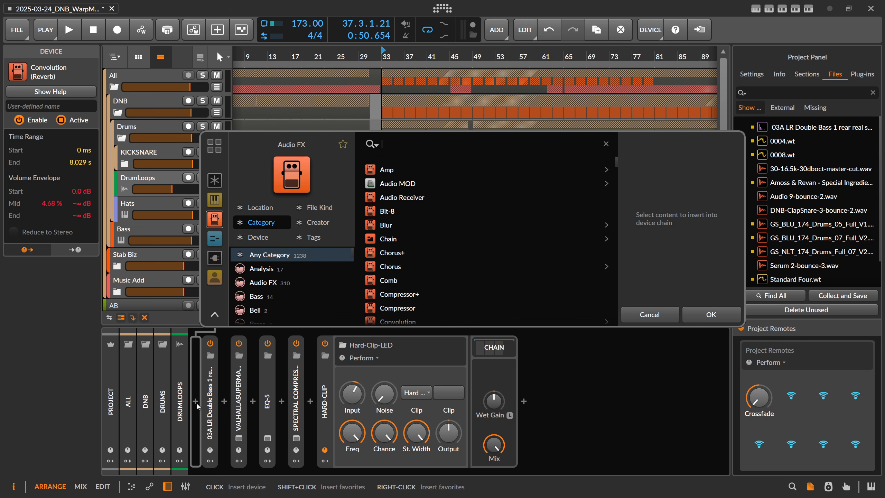
pyautogui.write('dyn')
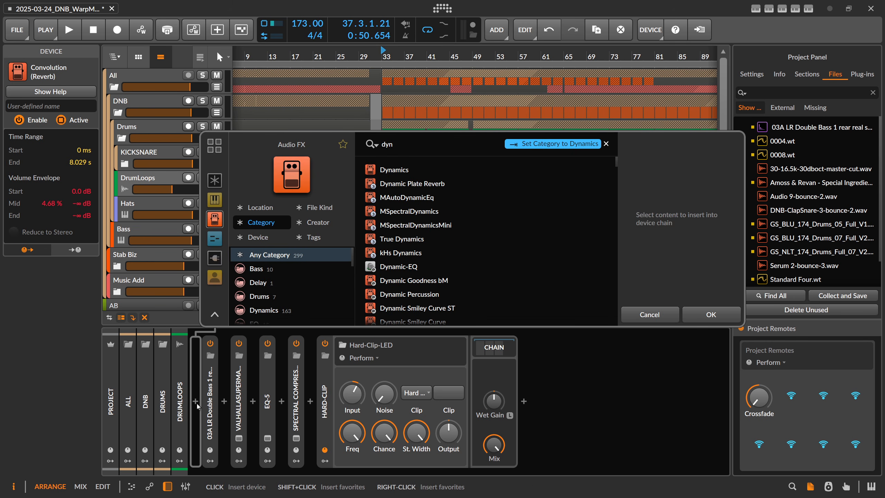
pyautogui.press('Return')
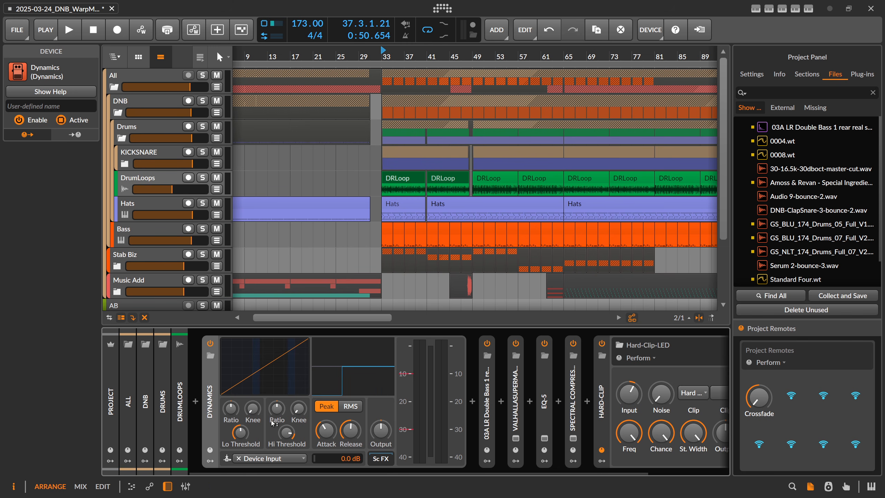
pyautogui.moveTo(279, 410); pyautogui.dragTo(288, 432)
pyautogui.moveTo(381, 431); pyautogui.dragTo(381, 436)
# Solo the DrumLoops track and play the drum loop from bar 33.
pyautogui.click(203, 179)
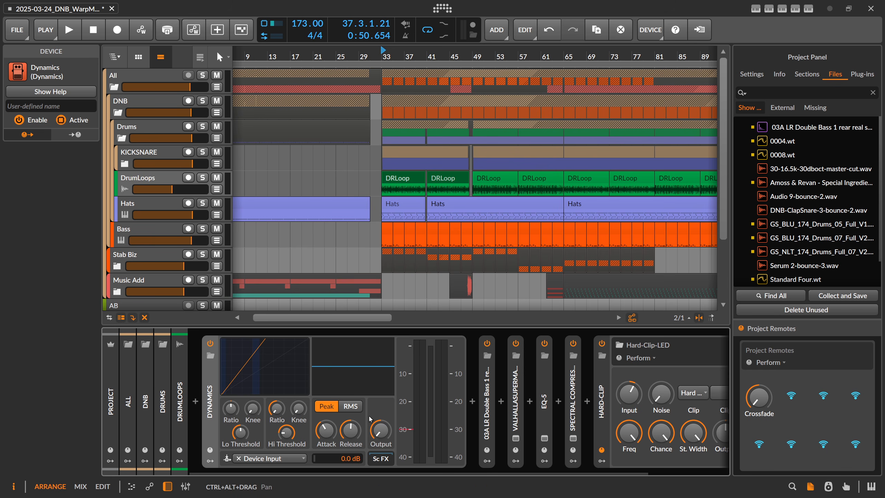
pyautogui.press('space')
pyautogui.press('space')
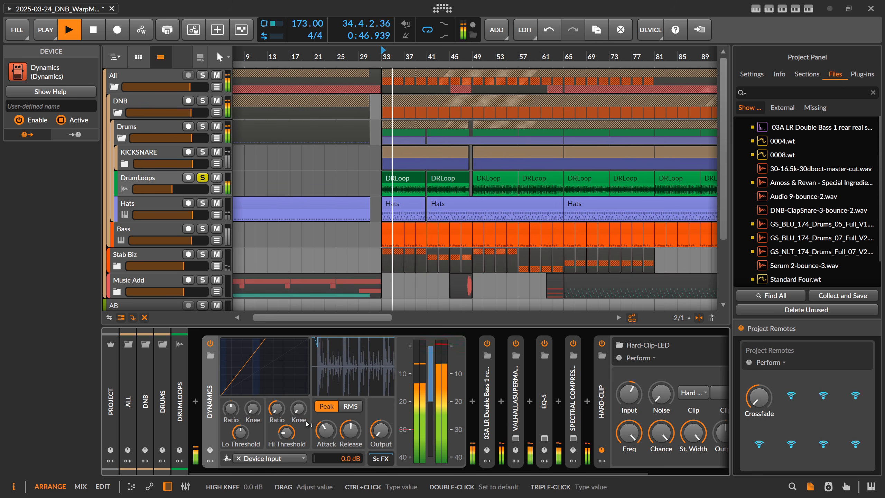
# Shorten the Dynamics release to 12.7 ms and compare the drum loop with the device bypassed and enabled.
pyautogui.moveTo(351, 431); pyautogui.dragTo(350, 440)
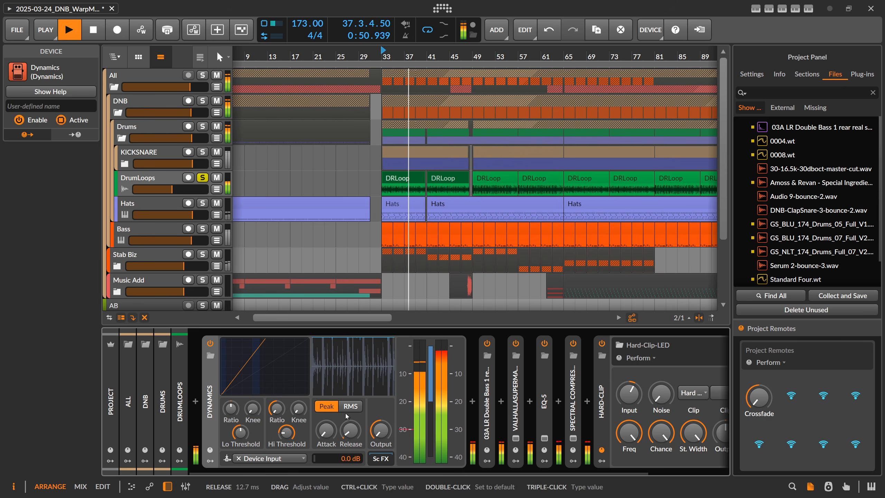
pyautogui.click(210, 345)
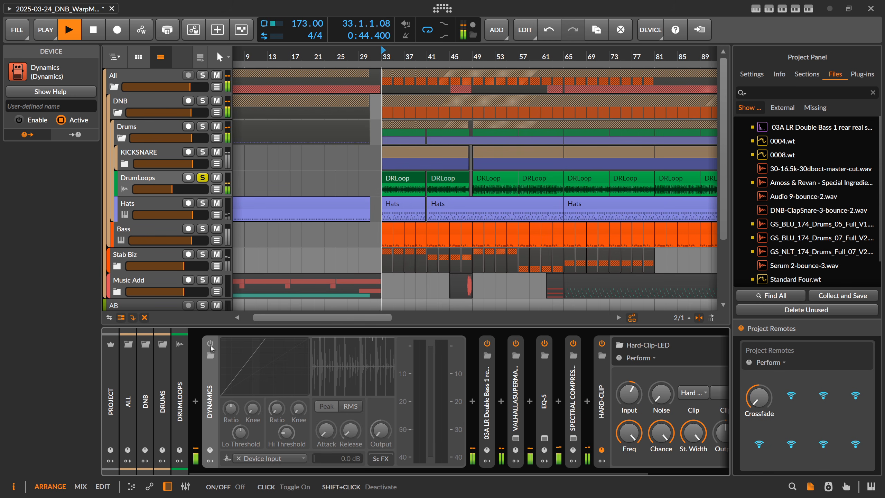
pyautogui.click(211, 344)
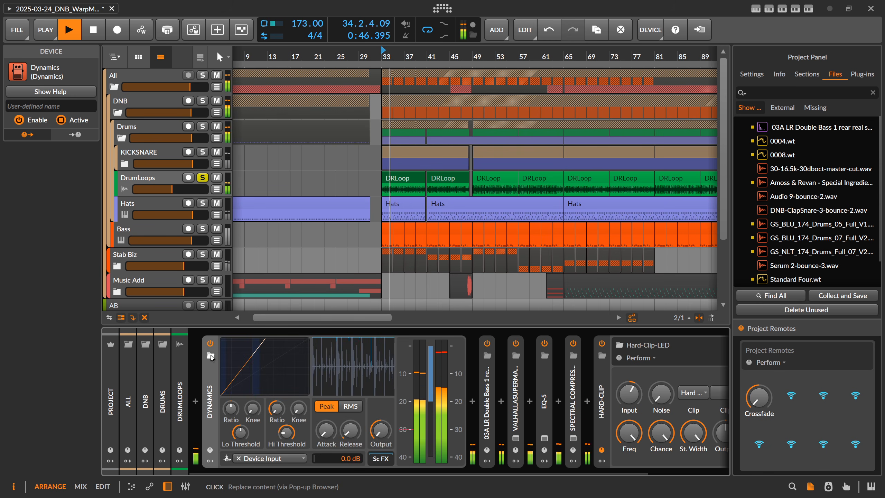
pyautogui.click(210, 344)
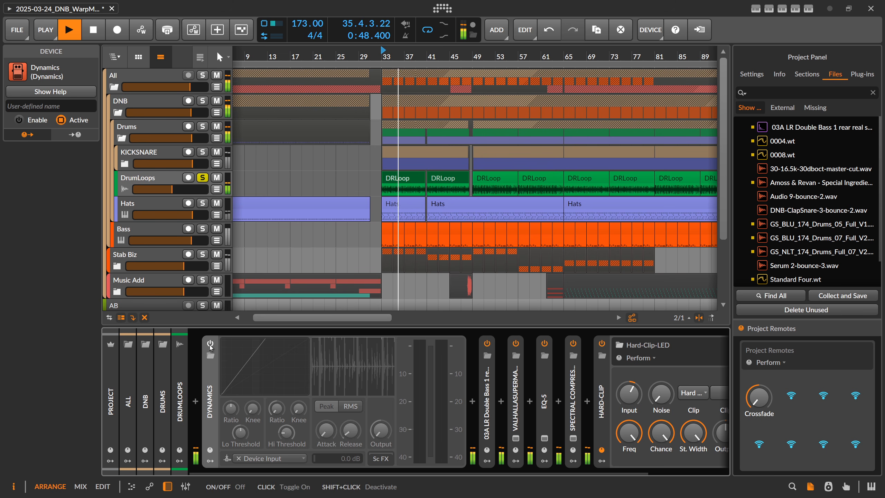
pyautogui.click(209, 351)
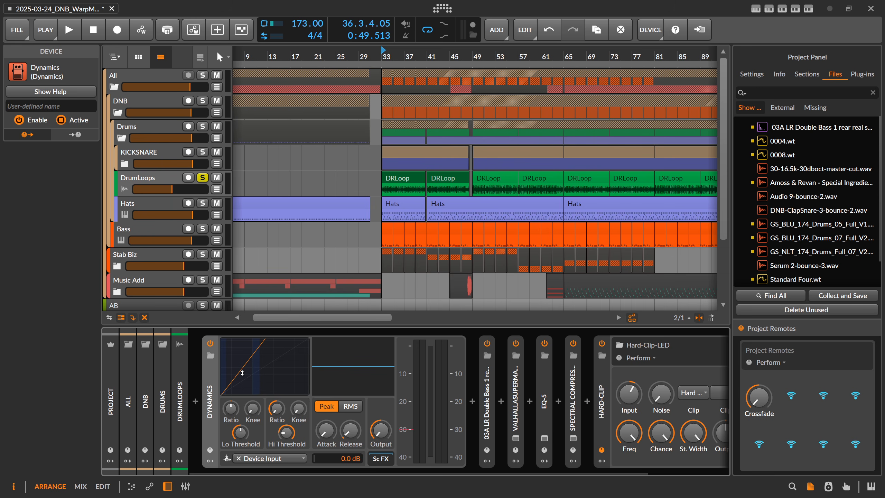
# Replay the drum loop through Dynamics, and remove the device from the DrumLoops chain.
pyautogui.press('space')
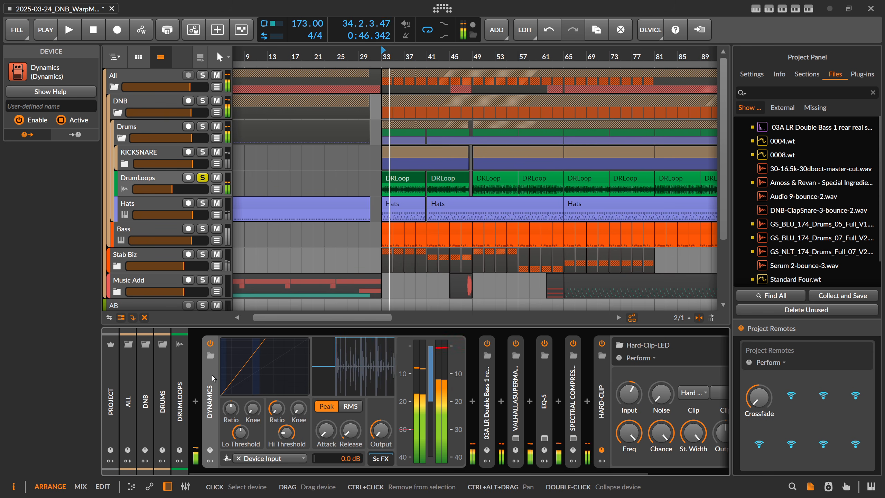
pyautogui.press('space')
pyautogui.click(210, 344)
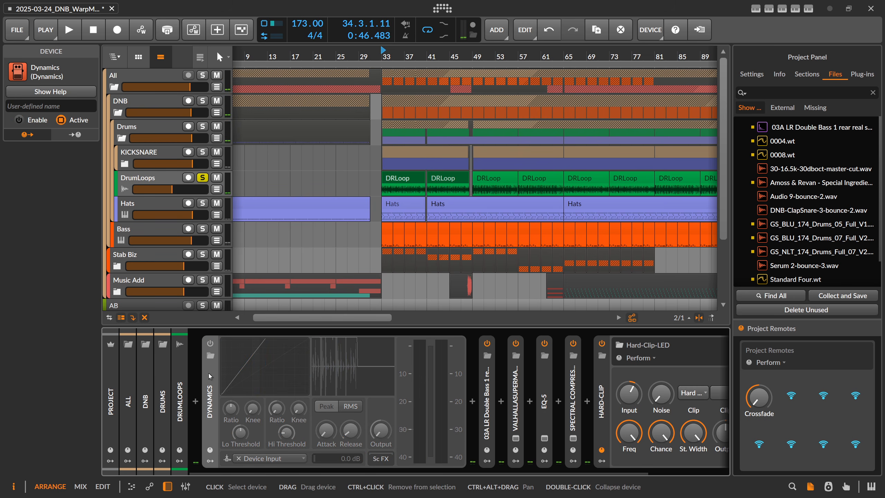
pyautogui.press('Delete')
# Insert Compressor+ at the start of the DrumLoops device chain and set its gain reduction mode to Beyond.
pyautogui.click(197, 401)
pyautogui.write('compress')
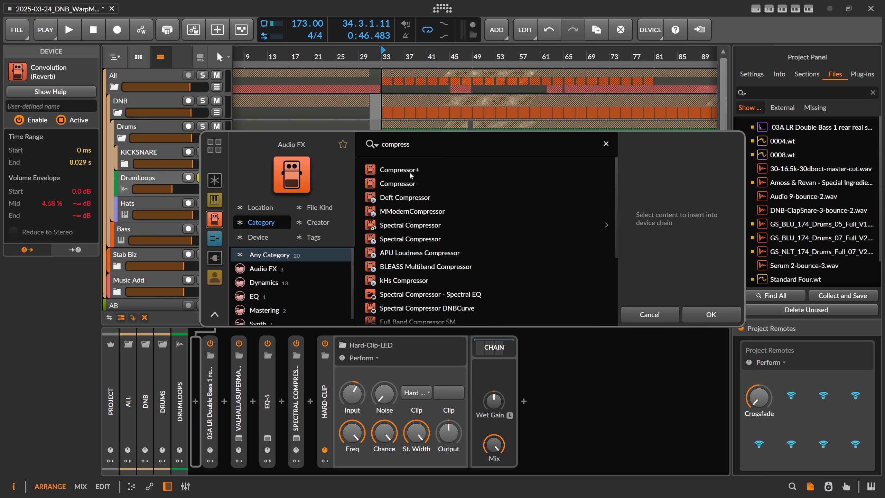
pyautogui.doubleClick(411, 173)
pyautogui.click(437, 453)
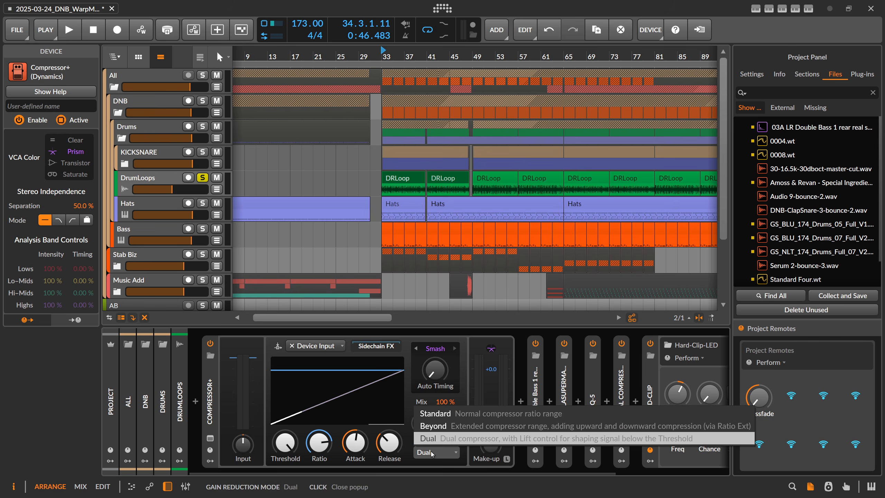
pyautogui.click(442, 426)
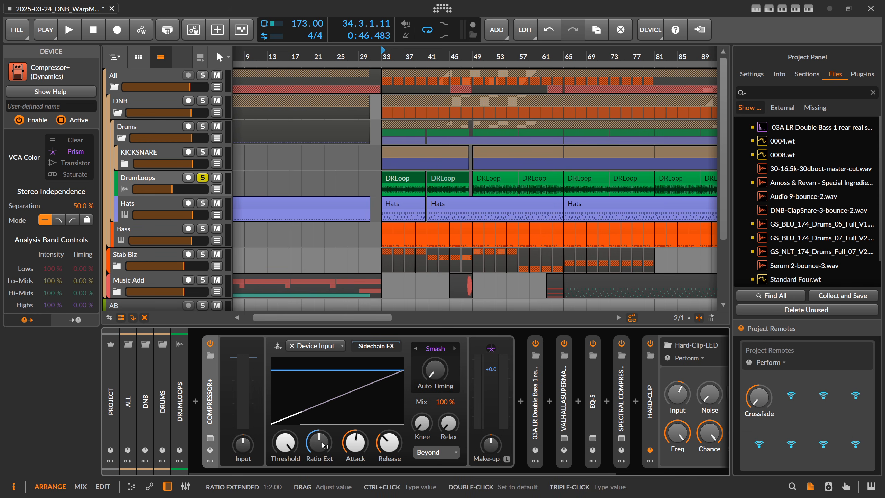
# Switch the Compressor+ gain reduction mode to Standard for comparison and return it to Beyond.
pyautogui.click(438, 453)
pyautogui.click(435, 413)
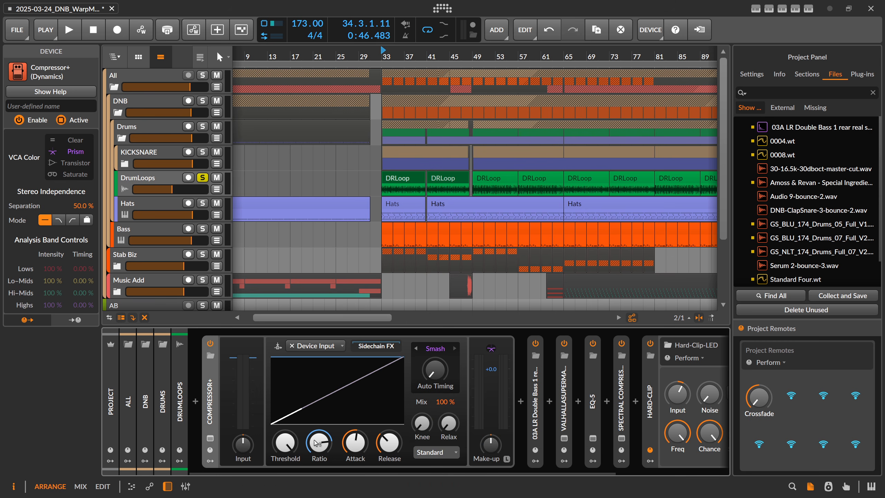
pyautogui.click(435, 452)
pyautogui.click(439, 426)
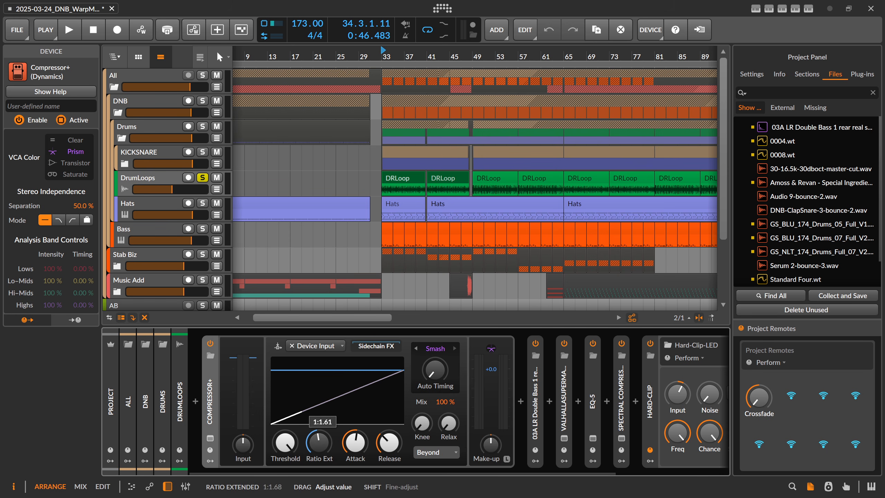
# Lower the Compressor+ threshold, extended ratio and make-up gain, minimise the attack, and set the release to 0 ms.
pyautogui.moveTo(285, 443); pyautogui.dragTo(285, 475)
pyautogui.moveTo(319, 443); pyautogui.dragTo(319, 470)
pyautogui.moveTo(285, 443); pyautogui.dragTo(285, 465)
pyautogui.moveTo(490, 445); pyautogui.dragTo(491, 489)
pyautogui.moveTo(390, 443); pyautogui.dragTo(390, 472)
pyautogui.moveTo(356, 443); pyautogui.dragTo(356, 483)
# Play the drum loop while raising the Compressor+ threshold, and enable the L option on the make-up gain.
pyautogui.press('space')
pyautogui.moveTo(390, 443); pyautogui.dragTo(389, 443)
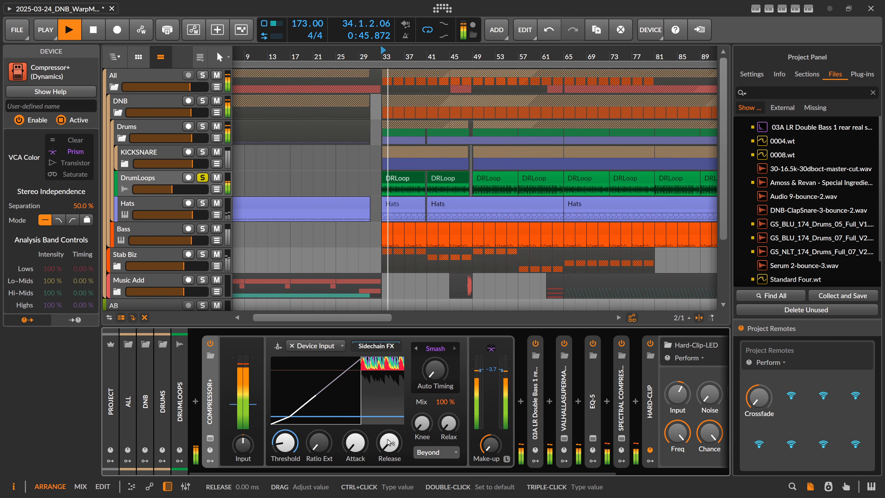
pyautogui.moveTo(489, 445); pyautogui.dragTo(490, 444)
pyautogui.moveTo(284, 443)
pyautogui.mouseDown()
pyautogui.moveTo(285, 467)
pyautogui.moveTo(284, 447)
pyautogui.mouseUp()
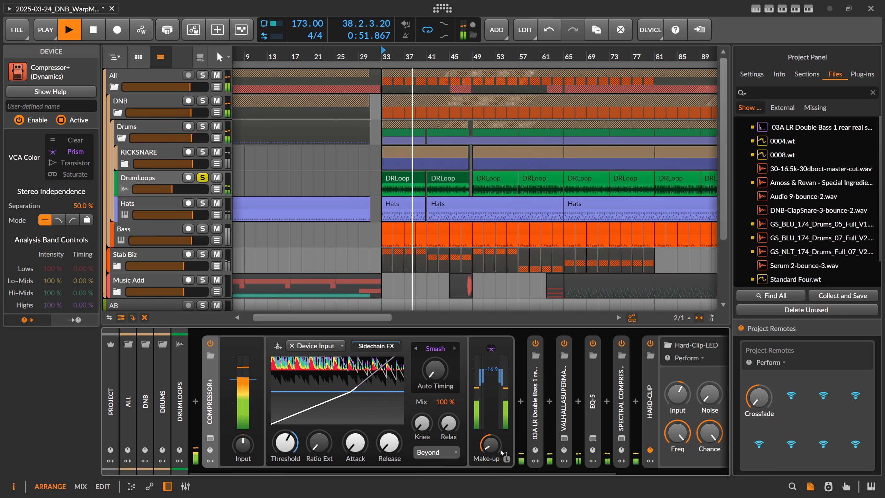
pyautogui.click(506, 460)
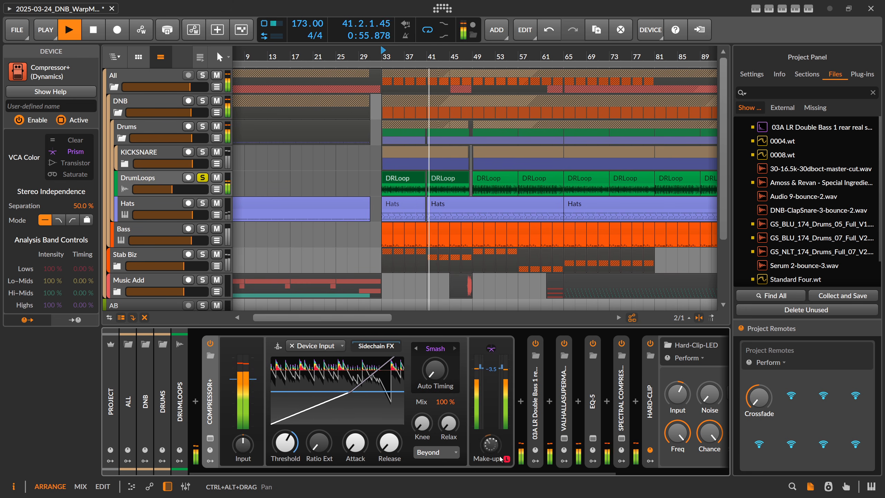
# Compare the drum loop with Compressor+ bypassed and enabled, and remove the device from the DrumLoops chain.
pyautogui.click(211, 343)
pyautogui.click(211, 344)
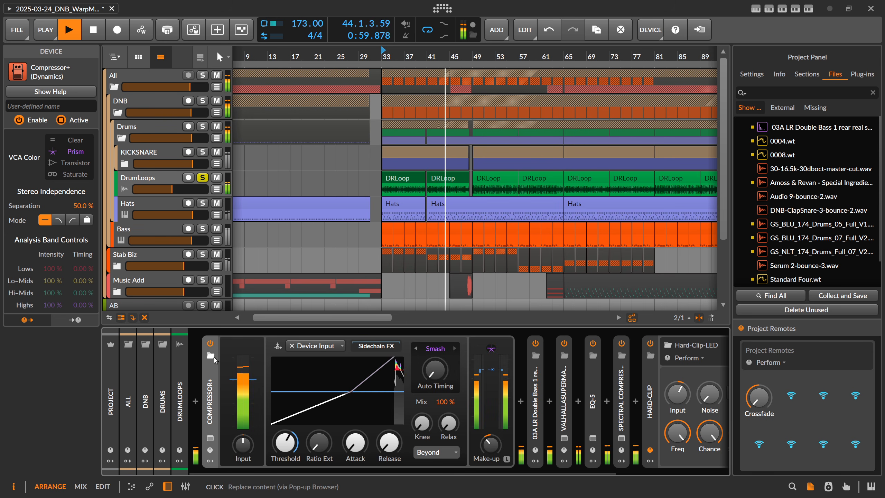
pyautogui.click(210, 344)
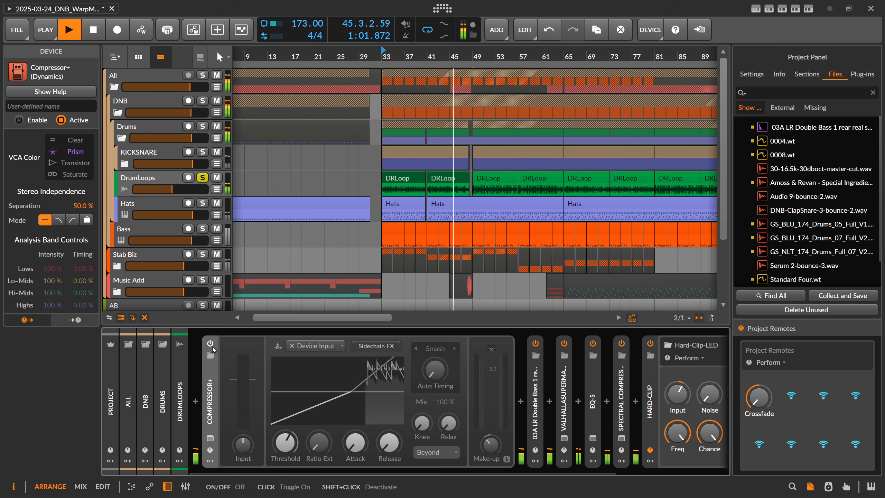
pyautogui.click(210, 344)
pyautogui.press('space')
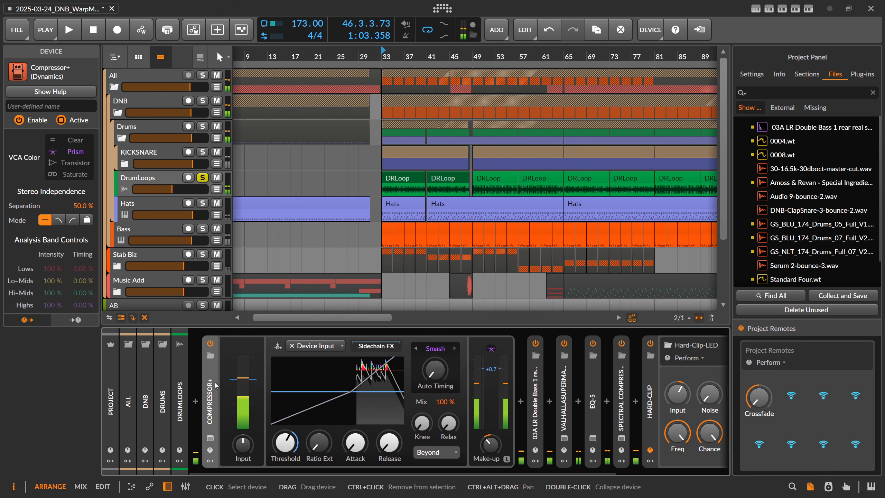
pyautogui.press('Delete')
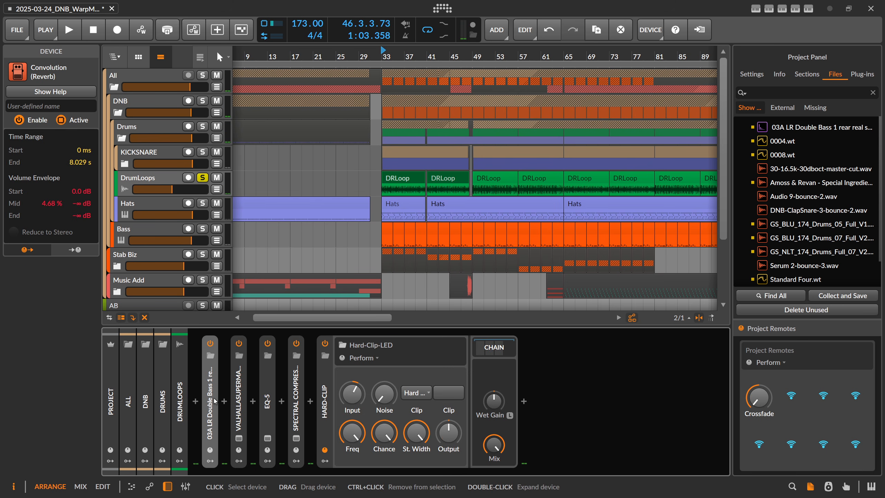
# Insert a Filter+ device at the start of the DrumLoops device chain.
pyautogui.click(196, 402)
pyautogui.write('filte')
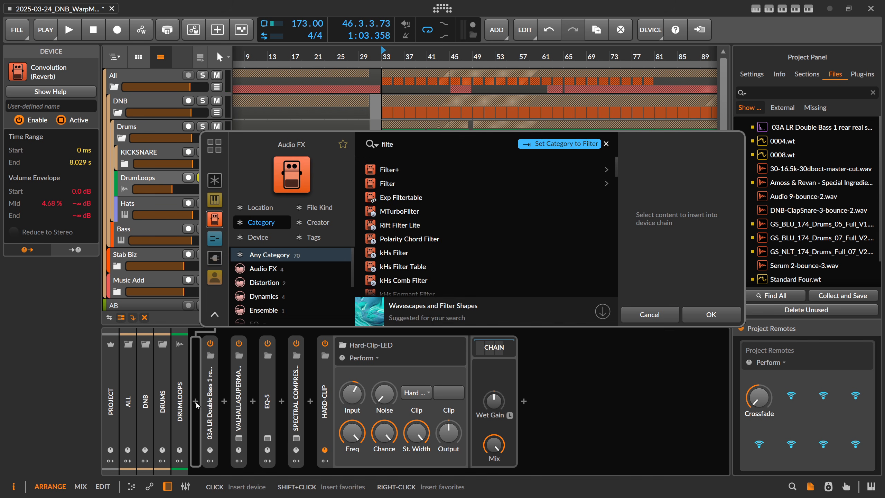
pyautogui.write('r')
pyautogui.press('Return')
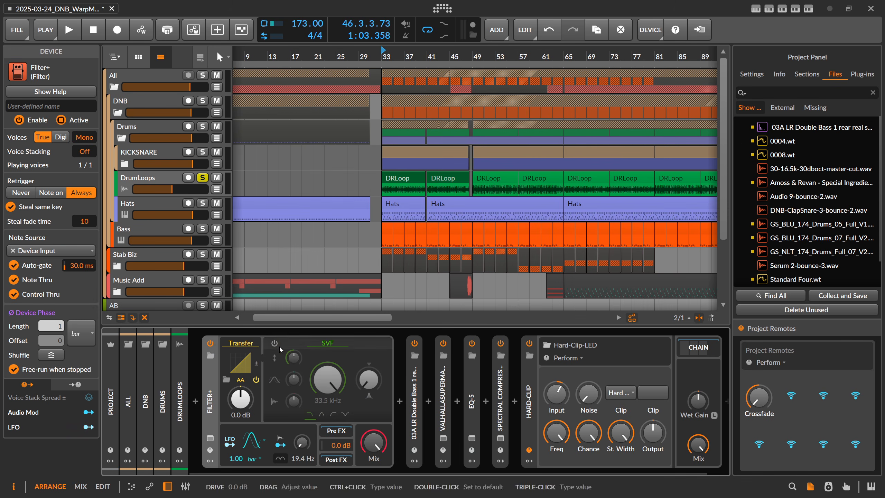
# Keep Transfer as the Filter+ waveshaper, open its curve editor with a 4 × 2 grid, and select the curve's midpoint.
pyautogui.click(246, 349)
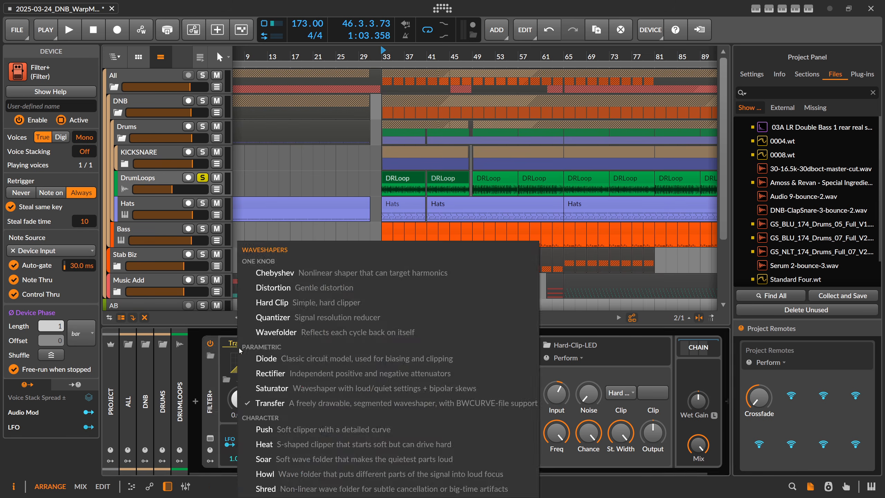
pyautogui.click(285, 406)
pyautogui.click(240, 362)
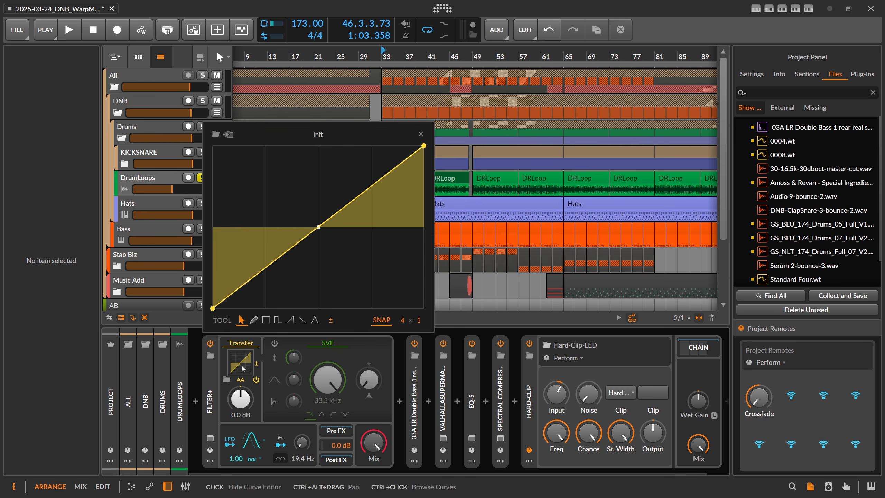
pyautogui.moveTo(318, 227)
pyautogui.mouseDown()
pyautogui.moveTo(319, 204)
pyautogui.moveTo(319, 235)
pyautogui.moveTo(318, 227)
pyautogui.mouseUp()
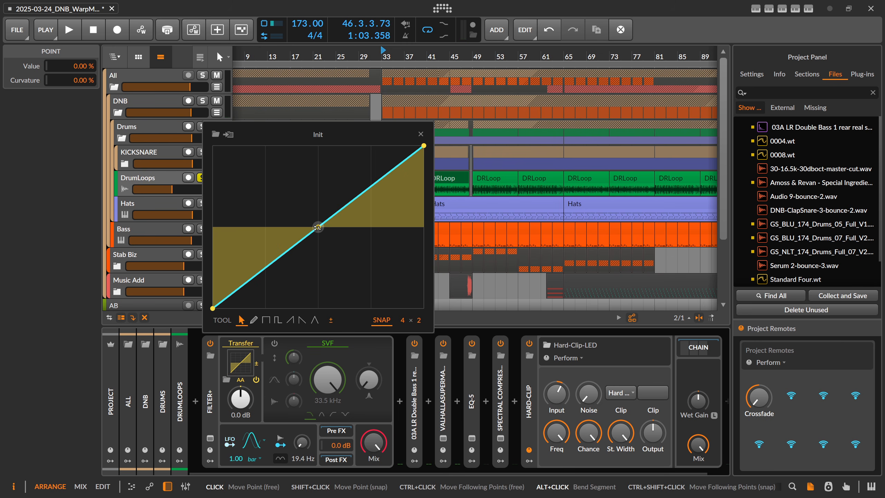
# Bend the Transfer curve to 100 % and then -100 % curvature, and reset it to a straight line.
pyautogui.moveTo(318, 227)
pyautogui.mouseDown()
pyautogui.moveTo(318, 262)
pyautogui.moveTo(318, 199)
pyautogui.moveTo(318, 263)
pyautogui.moveTo(318, 195)
pyautogui.moveTo(319, 225)
pyautogui.mouseUp()
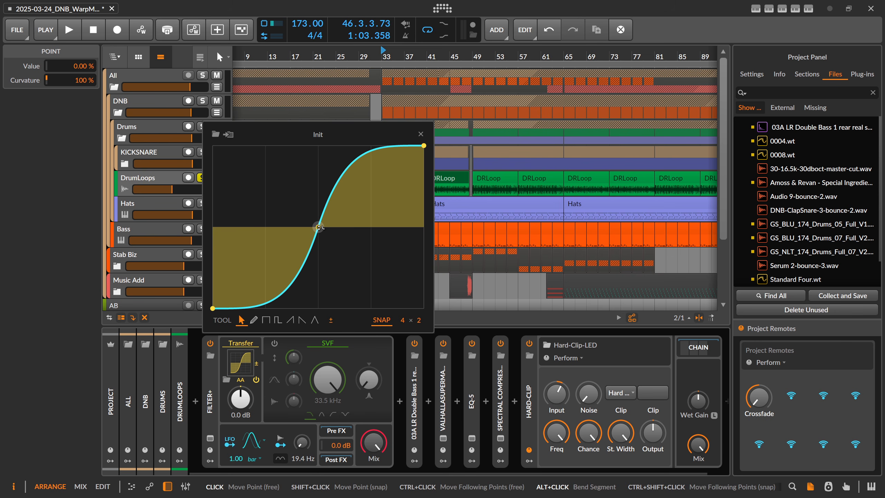
pyautogui.moveTo(319, 227); pyautogui.dragTo(335, 261)
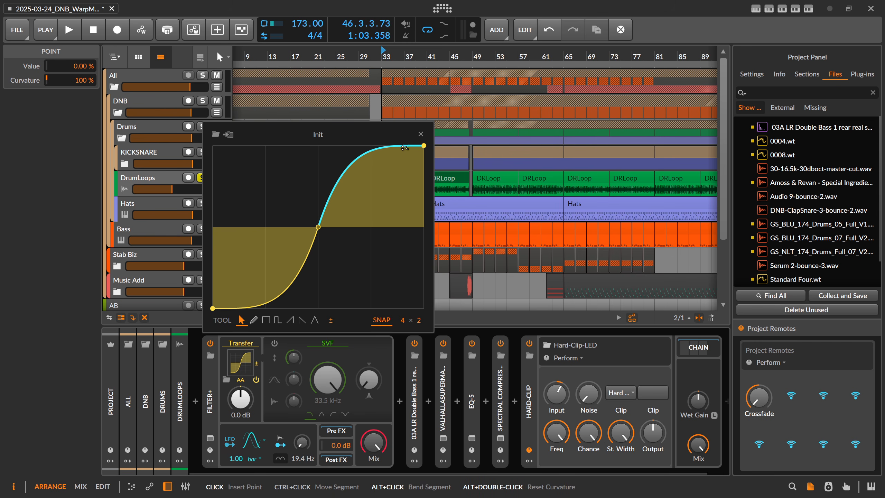
pyautogui.click(319, 227)
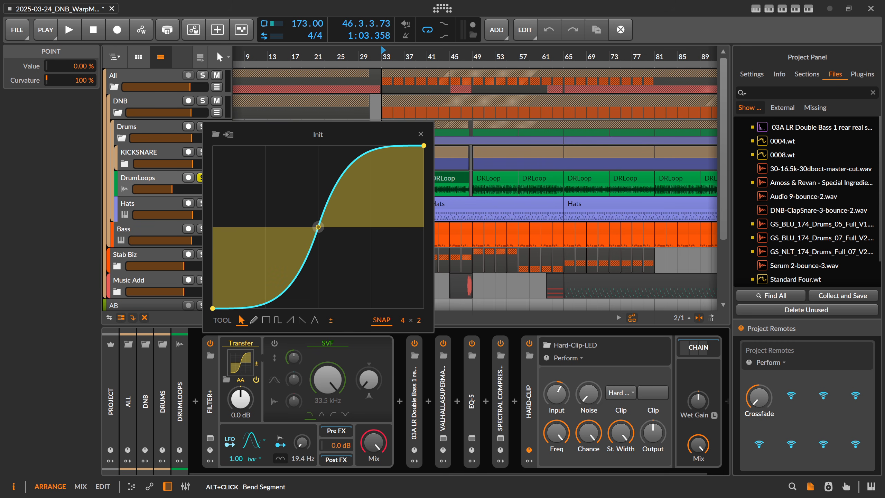
pyautogui.moveTo(318, 227); pyautogui.dragTo(327, 226)
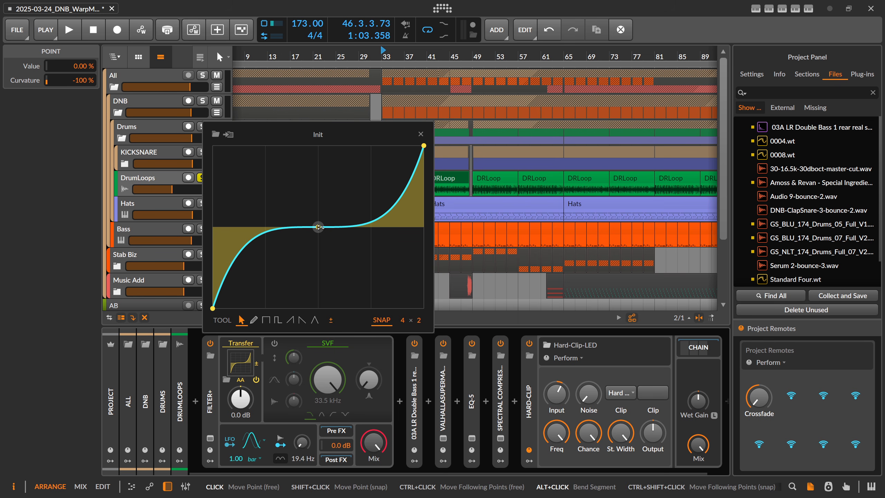
pyautogui.keyDown('alt'); pyautogui.doubleClick(318, 227); pyautogui.keyUp('alt')
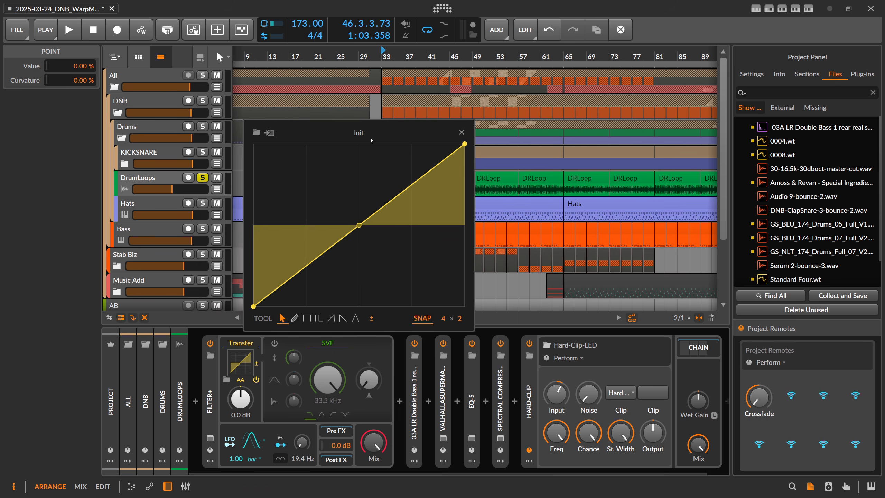
# Play the drum loop while bending the Transfer curve to -52 % curvature, and reset the curve to a straight line.
pyautogui.press('space')
pyautogui.keyDown('alt'); pyautogui.moveTo(357, 226); pyautogui.dragTo(359, 245); pyautogui.keyUp('alt')
pyautogui.press('space')
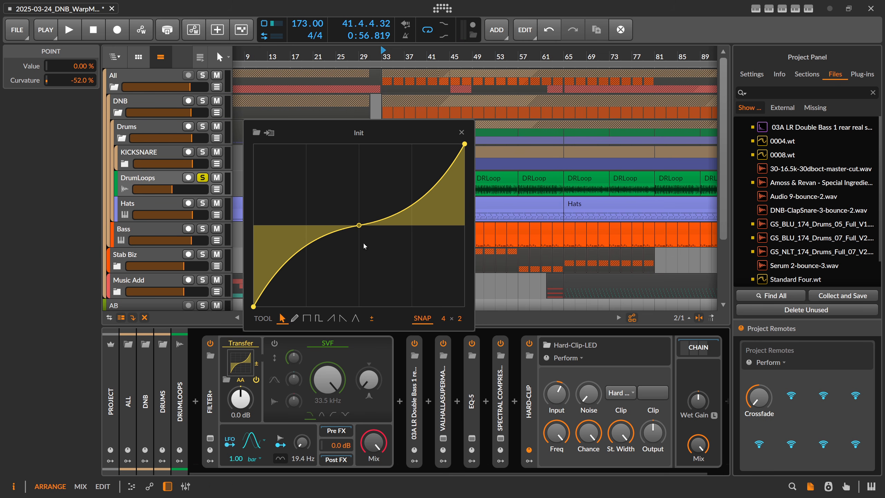
pyautogui.doubleClick(352, 227)
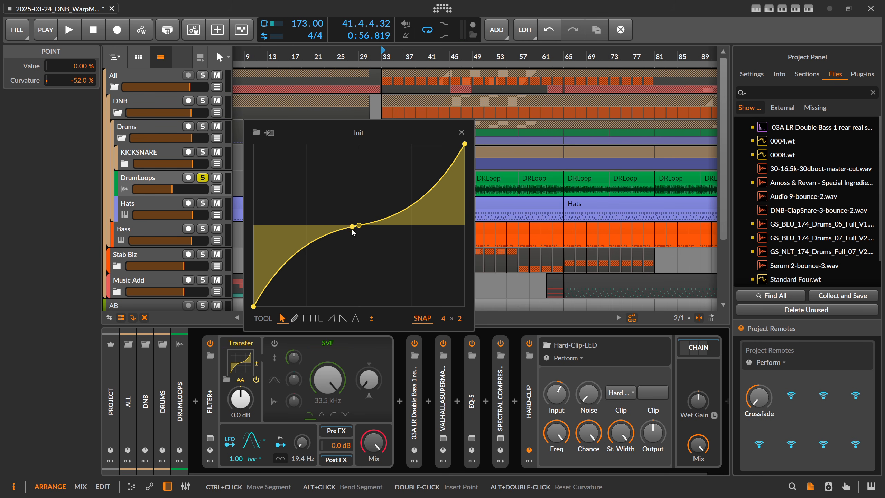
pyautogui.moveTo(379, 228); pyautogui.dragTo(370, 228)
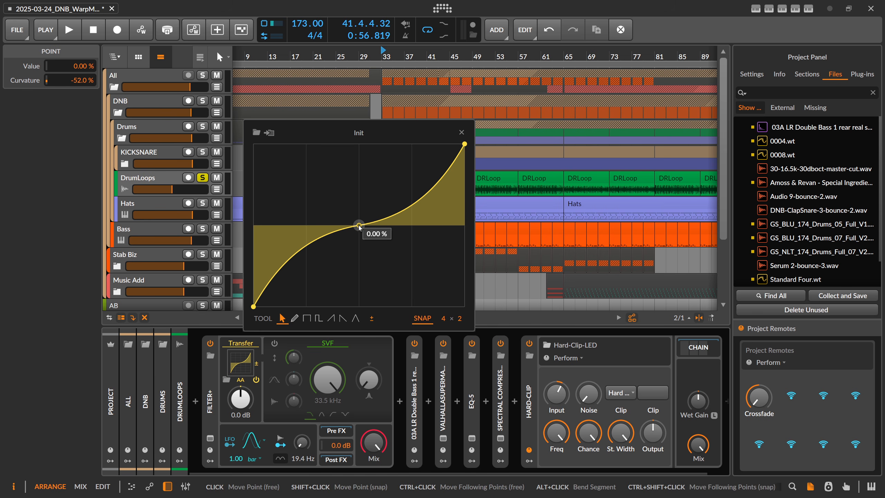
pyautogui.doubleClick(379, 219)
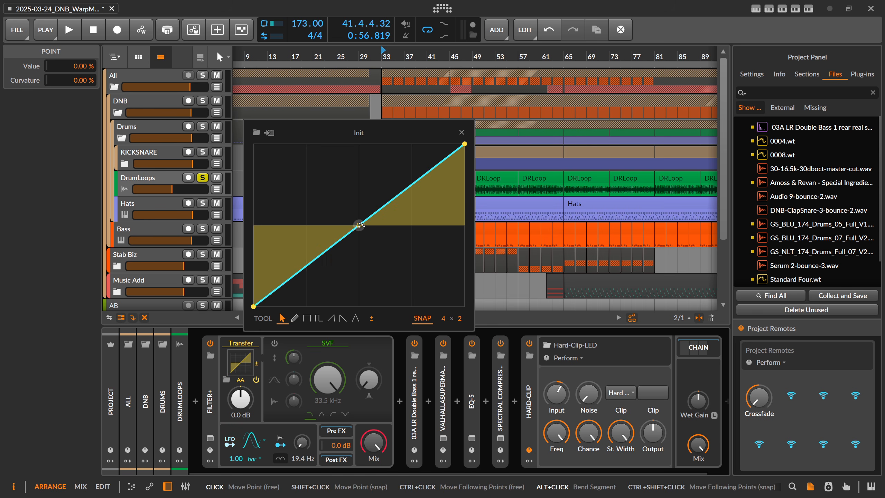
pyautogui.moveTo(349, 140); pyautogui.dragTo(372, 148)
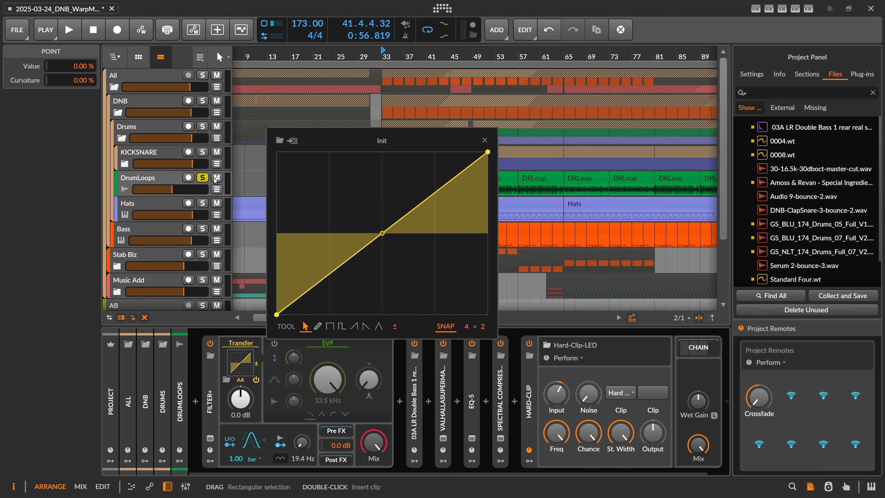
# Unsolo the DrumLoops track, play the full mix briefly, and solo the Drums group.
pyautogui.click(203, 179)
pyautogui.press('space')
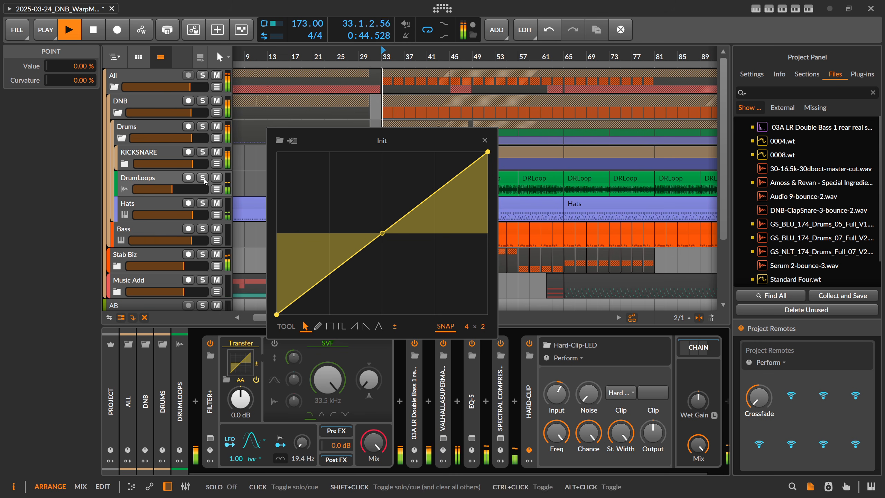
pyautogui.press('space')
pyautogui.click(203, 126)
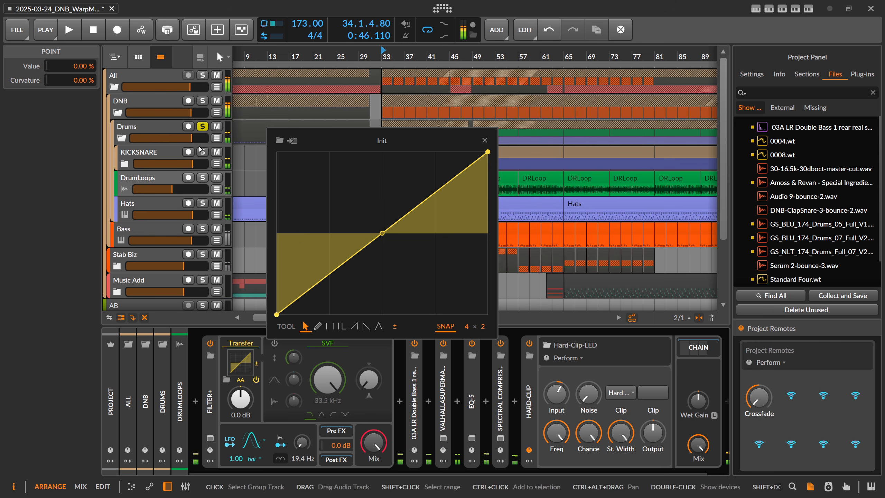
# Play the Drums group while bending the Transfer curve to -82 % curvature, and reset the curve to a straight line.
pyautogui.press('space')
pyautogui.moveTo(303, 216); pyautogui.dragTo(303, 168)
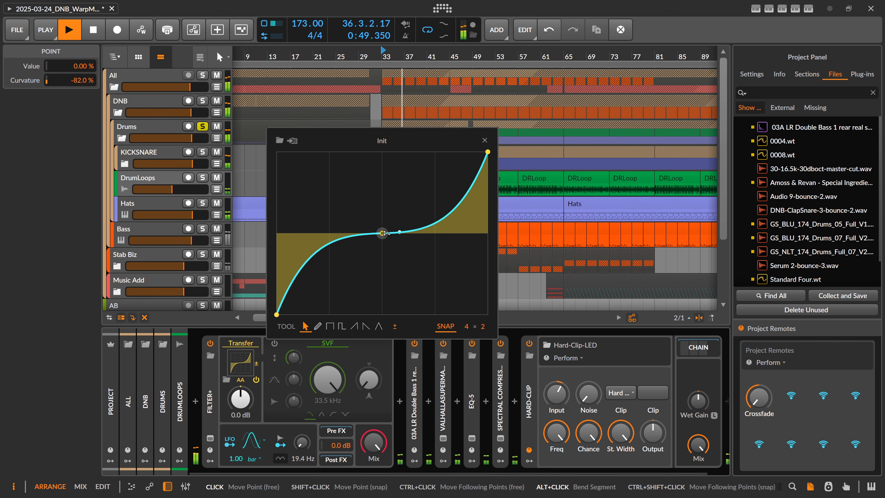
pyautogui.press('space')
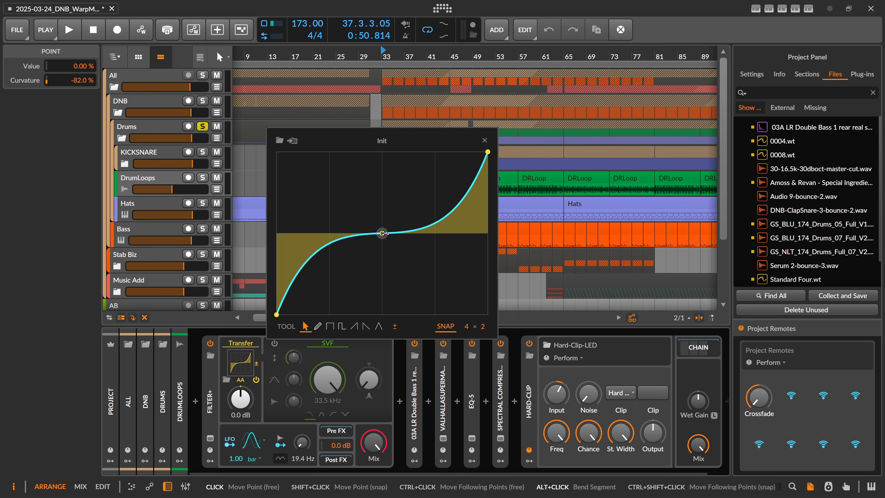
pyautogui.keyDown('alt'); pyautogui.doubleClick(383, 242); pyautogui.keyUp('alt')
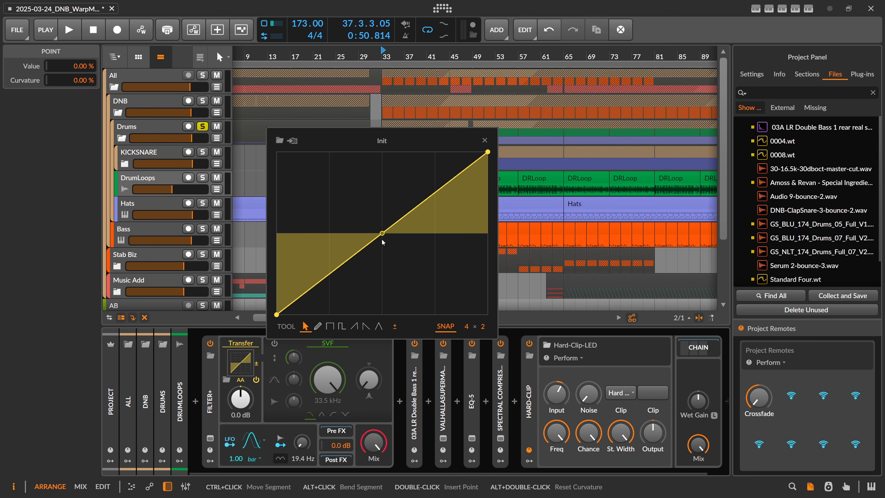
# Play the Drums group with the straight Transfer curve, and replay it while bending the curve to -76 % curvature.
pyautogui.press('space')
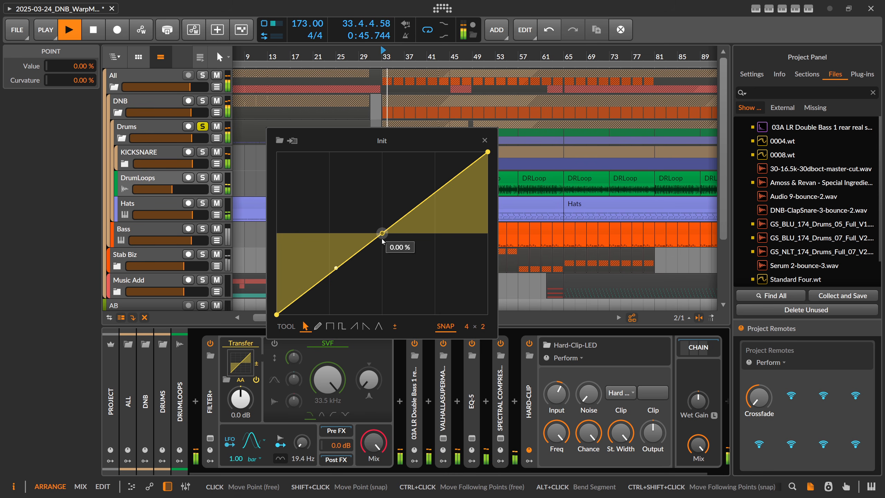
pyautogui.press('space')
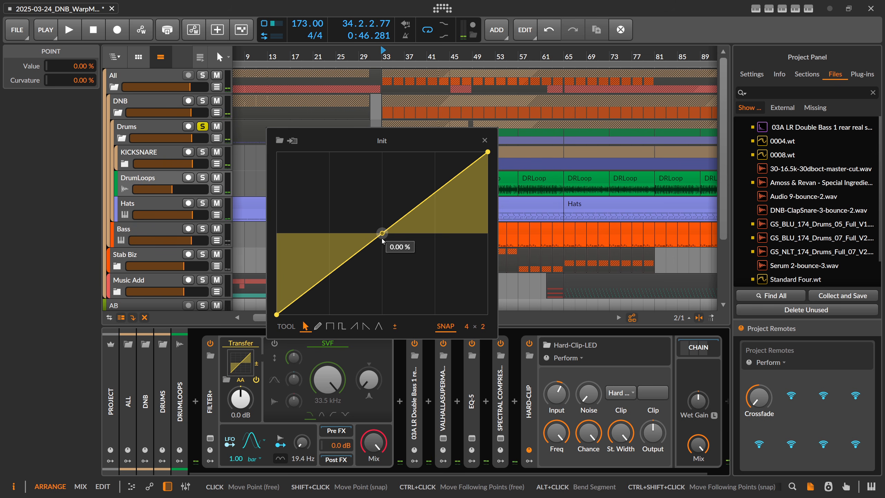
pyautogui.press('space')
pyautogui.moveTo(396, 223); pyautogui.dragTo(371, 245)
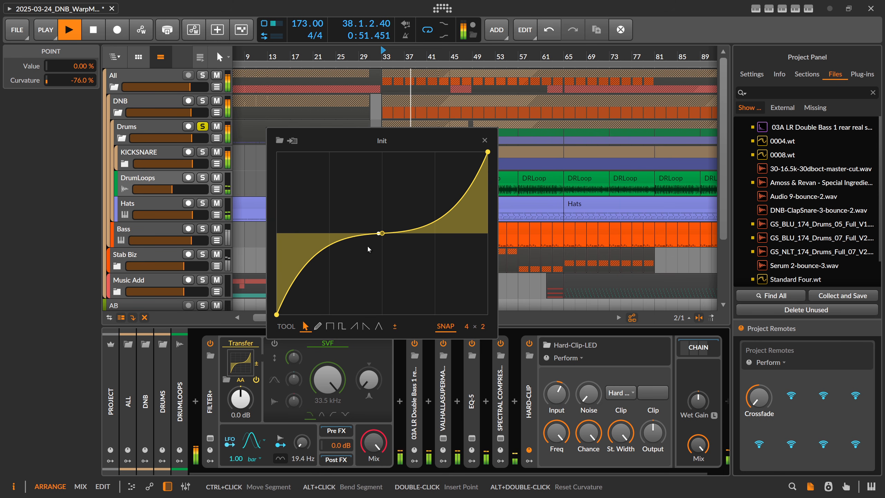
pyautogui.press('space')
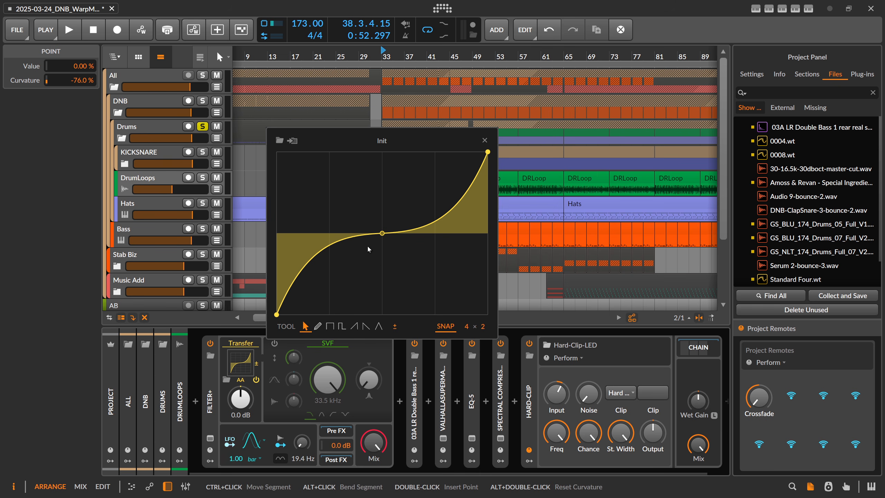
# Solo the KICKSNARE group together with the DrumLoops track inside Drums and start playback.
pyautogui.click(144, 179)
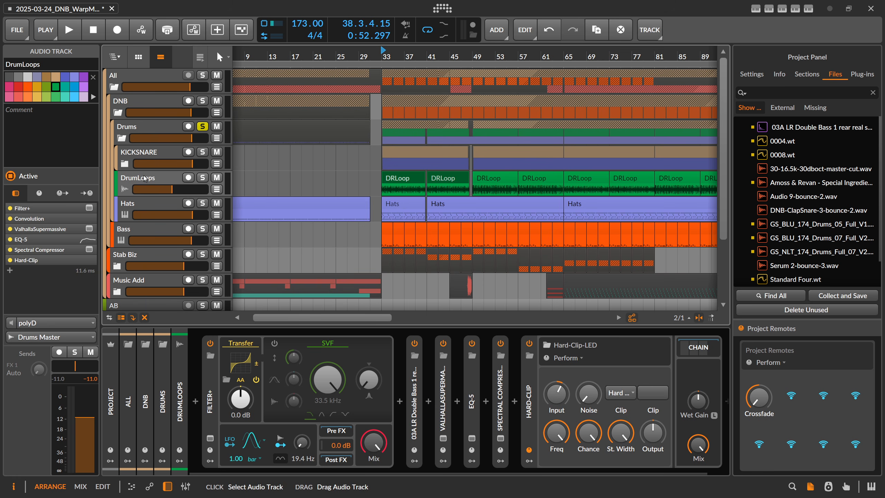
pyautogui.click(151, 154)
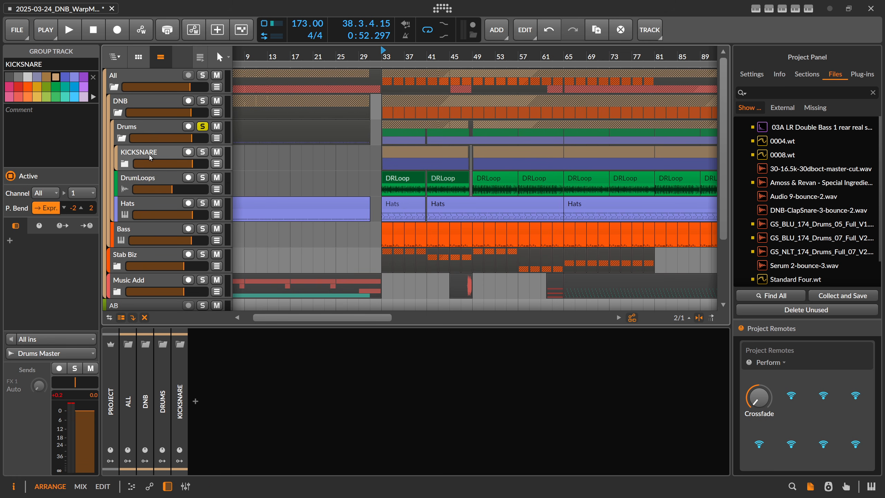
pyautogui.click(203, 152)
pyautogui.press('space')
pyautogui.click(202, 178)
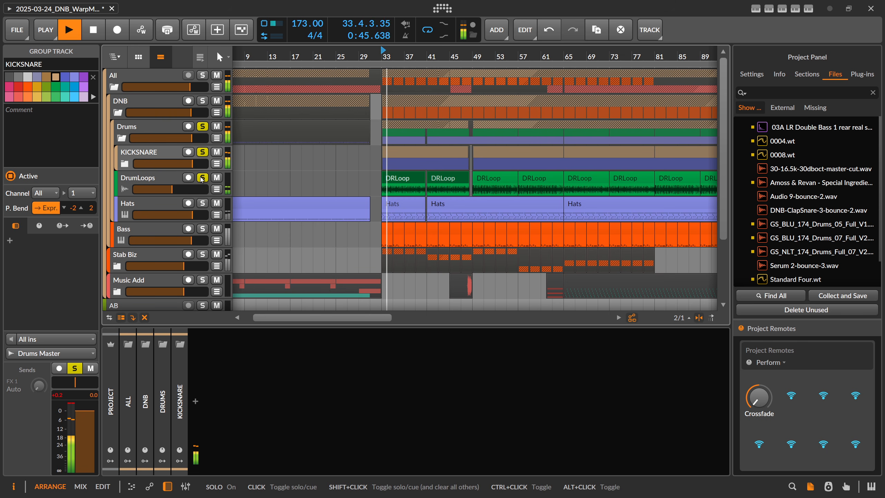
# Set the DrumLoops Transfer curve's curvature to -50 % on both segments and slightly raise the track's volume.
pyautogui.click(175, 182)
pyautogui.moveTo(319, 226); pyautogui.dragTo(318, 239)
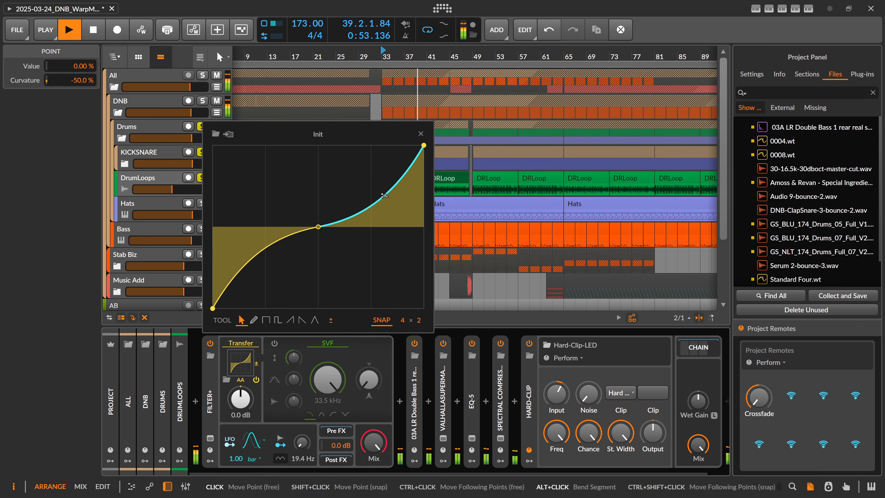
pyautogui.click(421, 134)
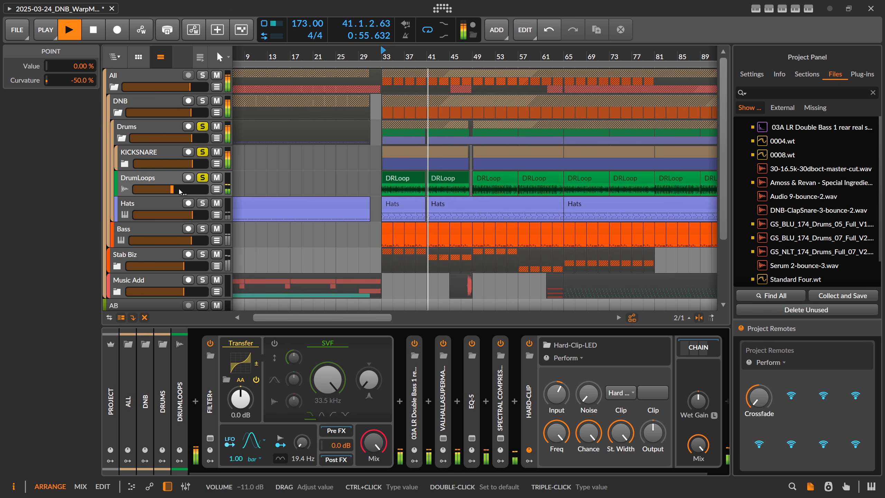
pyautogui.moveTo(180, 191); pyautogui.dragTo(183, 191)
# Compare the soloed drums during playback with Filter+ bypassed and with it enabled again.
pyautogui.click(210, 343)
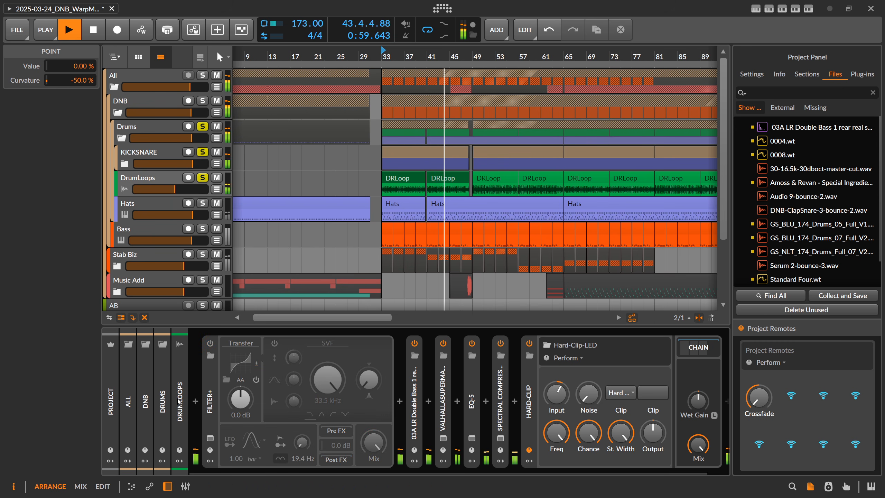
pyautogui.press('space')
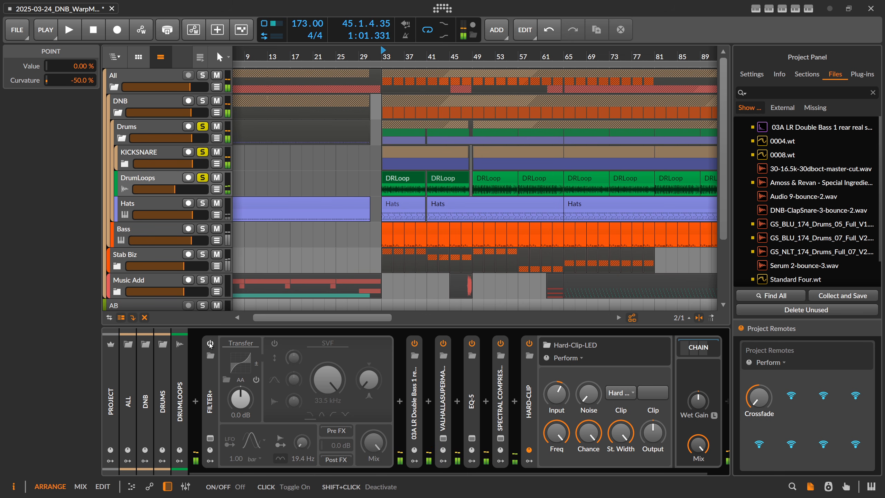
pyautogui.press('space')
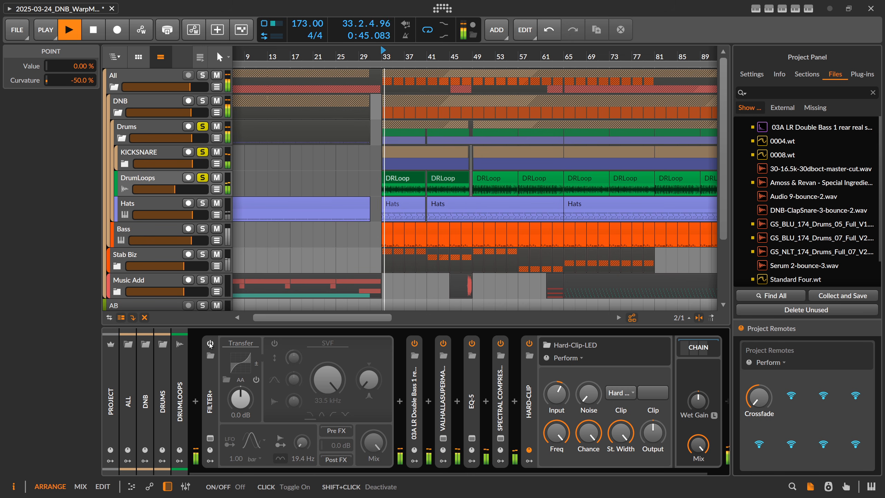
pyautogui.click(210, 343)
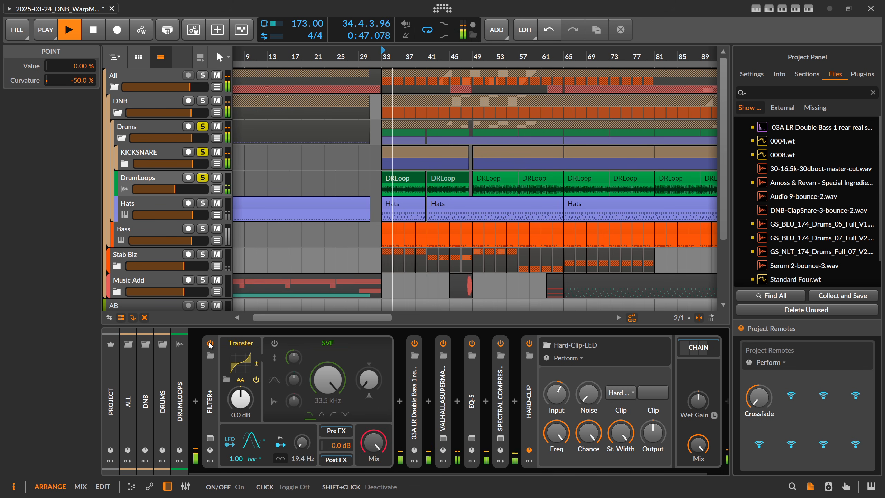
# Clear the solos and lower the DrumLoops volume to -11.7 dB while playing the full mix.
pyautogui.click(202, 178)
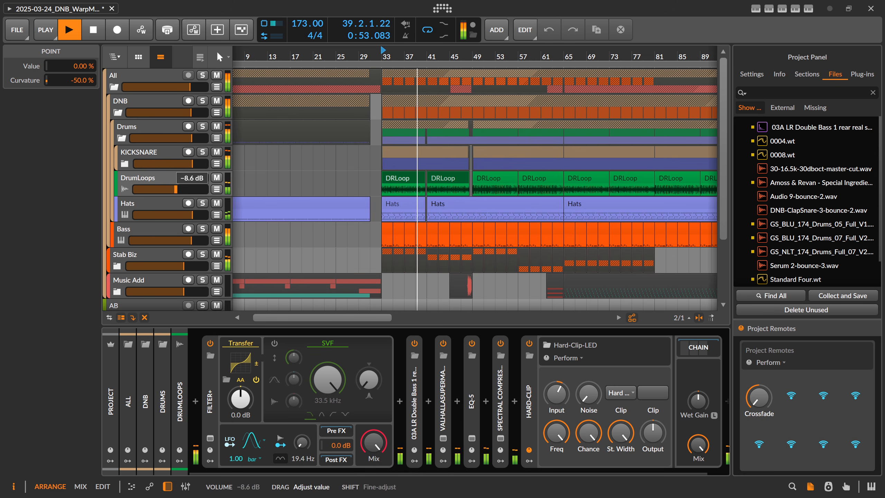
pyautogui.moveTo(175, 190); pyautogui.dragTo(171, 189)
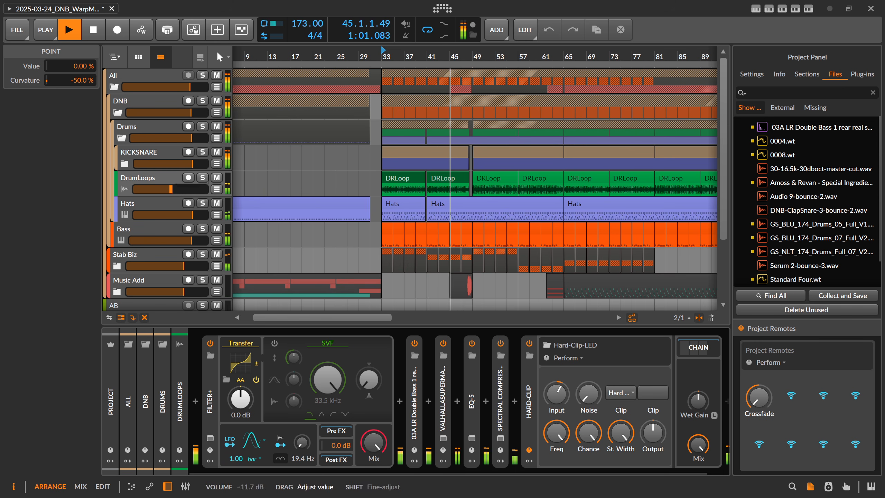
pyautogui.press('space')
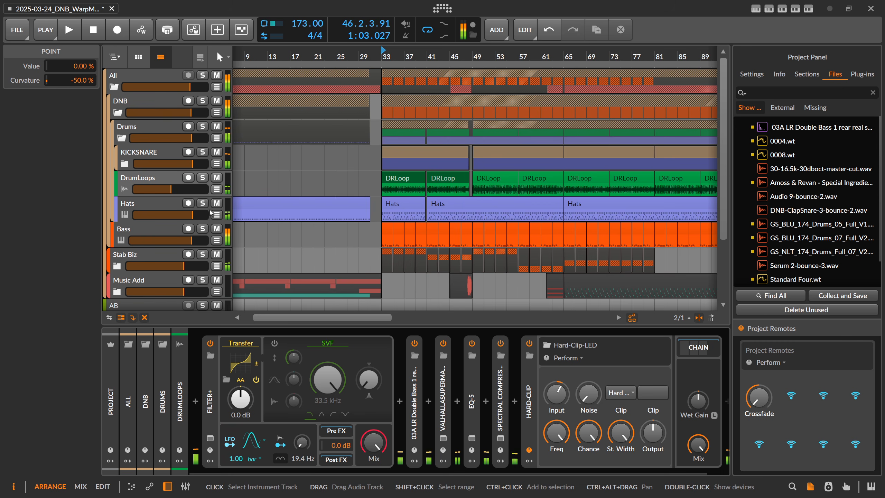